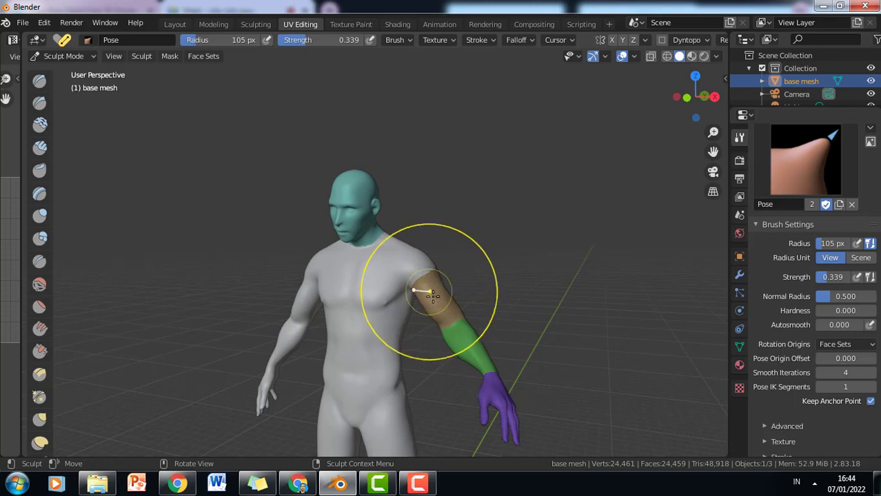
Pose the purple hand at the wrist with the Pose brush, reducing the brush radius to 67 px.
{"action": "mouse_move", "coordinate": [483, 366]}
{"action": "left_mouse_down"}
{"action": "mouse_move", "coordinate": [491, 348]}
{"action": "mouse_move", "coordinate": [523, 331]}
{"action": "mouse_move", "coordinate": [491, 352]}
{"action": "mouse_move", "coordinate": [474, 343]}
{"action": "mouse_move", "coordinate": [485, 371]}
{"action": "mouse_move", "coordinate": [476, 376]}
{"action": "mouse_move", "coordinate": [487, 379]}
{"action": "left_mouse_up"}
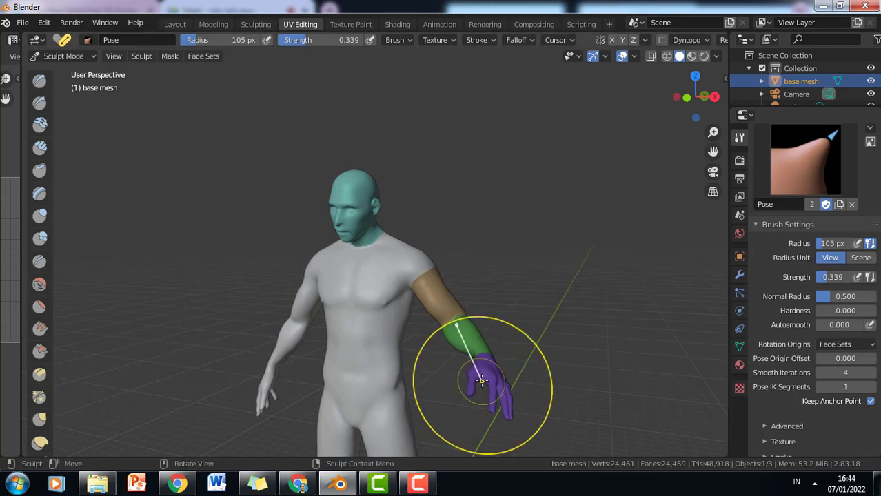
{"action": "middle_click_drag", "start_coordinate": [472, 364], "coordinate": [358, 397]}
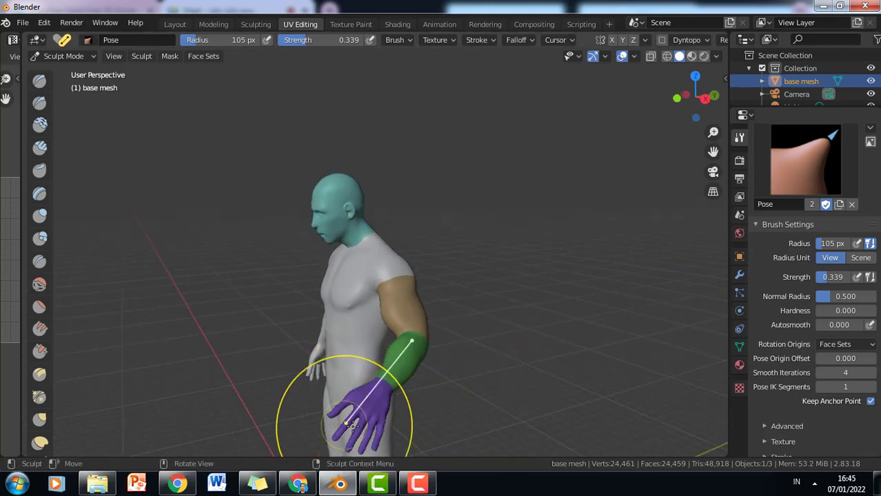
{"action": "key", "text": "bracketleft"}
{"action": "key", "text": "bracketleft"}
{"action": "key", "text": "bracketleft"}
{"action": "key", "text": "bracketleft"}
{"action": "key", "text": "bracketleft"}
{"action": "key", "text": "bracketleft"}
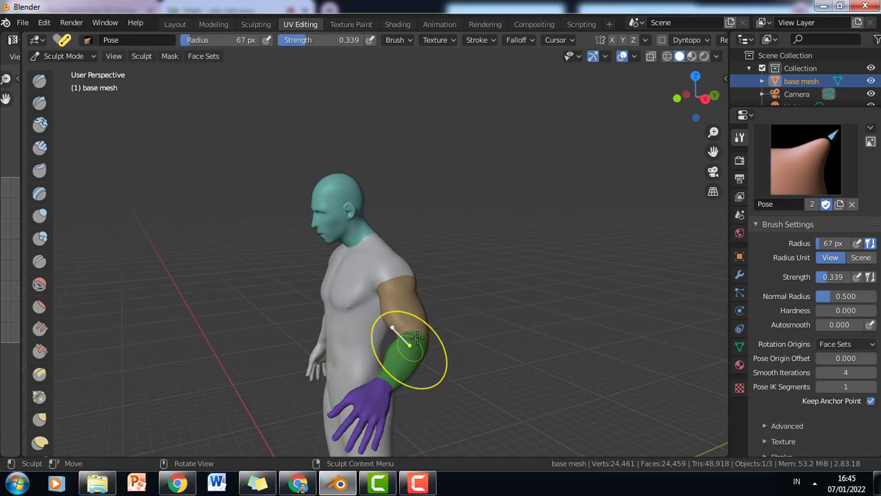
{"action": "mouse_move", "coordinate": [359, 414]}
{"action": "left_mouse_down"}
{"action": "mouse_move", "coordinate": [331, 422]}
{"action": "mouse_move", "coordinate": [350, 409]}
{"action": "left_mouse_up"}
Enlarge the Pose brush radius to 185 px.
{"action": "key", "text": "bracketright"}
{"action": "key", "text": "bracketright"}
{"action": "key", "text": "bracketright"}
{"action": "key", "text": "bracketright"}
{"action": "key", "text": "bracketright"}
{"action": "key", "text": "bracketright"}
{"action": "key", "text": "bracketright"}
{"action": "key", "text": "bracketright"}
{"action": "key", "text": "bracketright"}
{"action": "key", "text": "bracketright"}
{"action": "key", "text": "bracketright"}
{"action": "key", "text": "bracketright"}
{"action": "key", "text": "bracketright"}
{"action": "key", "text": "bracketright"}
{"action": "key", "text": "bracketright"}
{"action": "key", "text": "bracketright"}
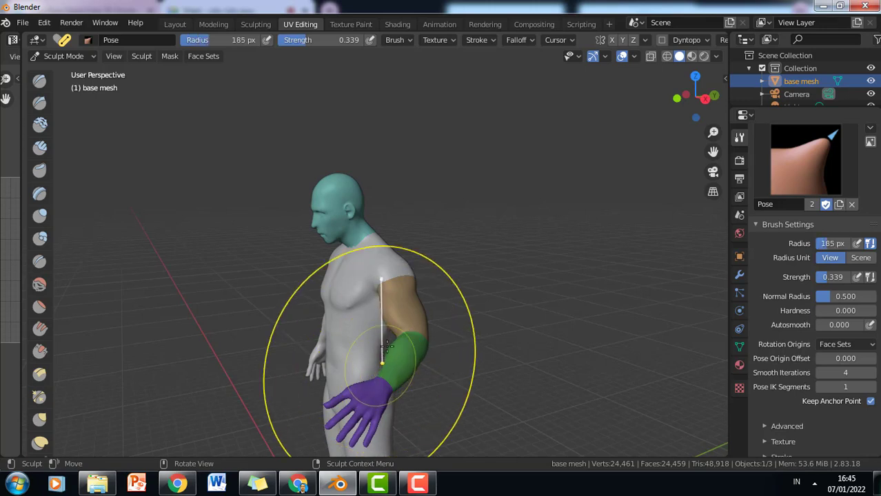
Set the Pose brush radius to 83 px and swing the purple hand at the wrist with two strokes.
{"action": "key", "text": "bracketleft"}
{"action": "key", "text": "bracketleft"}
{"action": "key", "text": "bracketleft"}
{"action": "key", "text": "bracketleft"}
{"action": "key", "text": "bracketleft"}
{"action": "key", "text": "bracketleft"}
{"action": "key", "text": "bracketleft"}
{"action": "key", "text": "bracketleft"}
{"action": "key", "text": "bracketleft"}
{"action": "key", "text": "bracketleft"}
{"action": "key", "text": "bracketleft"}
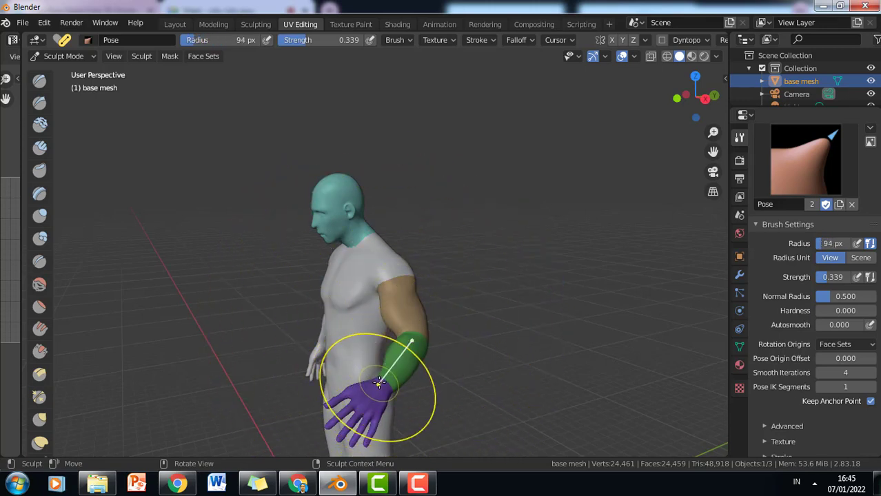
{"action": "key", "text": "bracketleft"}
{"action": "key", "text": "bracketleft"}
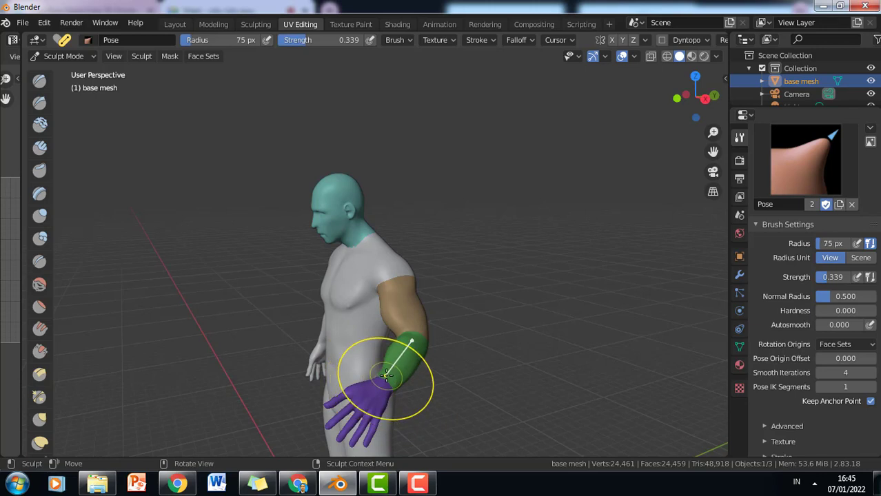
{"action": "key", "text": "bracketright"}
{"action": "mouse_move", "coordinate": [386, 376]}
{"action": "left_mouse_down"}
{"action": "mouse_move", "coordinate": [359, 431]}
{"action": "mouse_move", "coordinate": [373, 373]}
{"action": "left_mouse_up"}
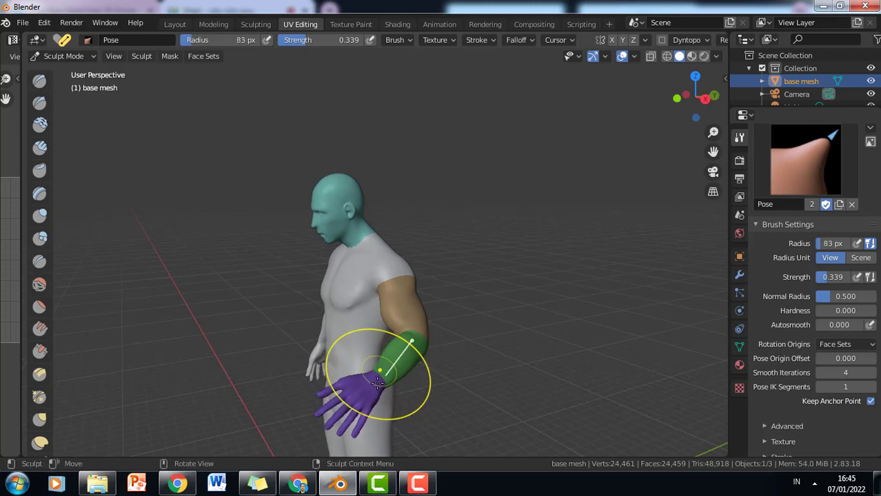
{"action": "mouse_move", "coordinate": [344, 424]}
{"action": "left_mouse_down"}
{"action": "mouse_move", "coordinate": [348, 441]}
{"action": "mouse_move", "coordinate": [332, 415]}
{"action": "mouse_move", "coordinate": [345, 436]}
{"action": "mouse_move", "coordinate": [353, 425]}
{"action": "mouse_move", "coordinate": [348, 441]}
{"action": "mouse_move", "coordinate": [337, 433]}
{"action": "mouse_move", "coordinate": [353, 422]}
{"action": "left_mouse_up"}
Pose the teal head at the neck with a Pose brush stroke.
{"action": "middle_click_drag", "start_coordinate": [438, 399], "coordinate": [482, 398]}
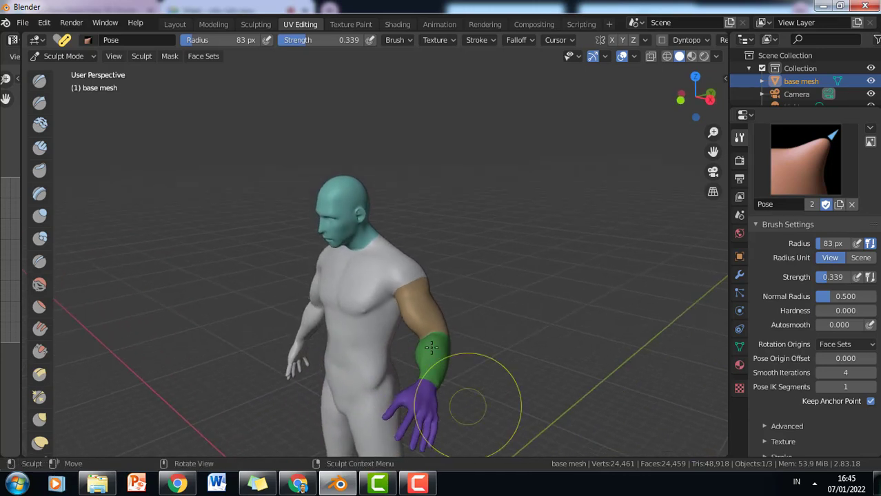
{"action": "mouse_move", "coordinate": [323, 182]}
{"action": "left_mouse_down"}
{"action": "mouse_move", "coordinate": [351, 272]}
{"action": "mouse_move", "coordinate": [347, 196]}
{"action": "mouse_move", "coordinate": [331, 195]}
{"action": "mouse_move", "coordinate": [339, 228]}
{"action": "mouse_move", "coordinate": [344, 191]}
{"action": "mouse_move", "coordinate": [335, 197]}
{"action": "mouse_move", "coordinate": [351, 221]}
{"action": "left_mouse_up"}
{"action": "middle_click_drag", "start_coordinate": [551, 274], "coordinate": [604, 280]}
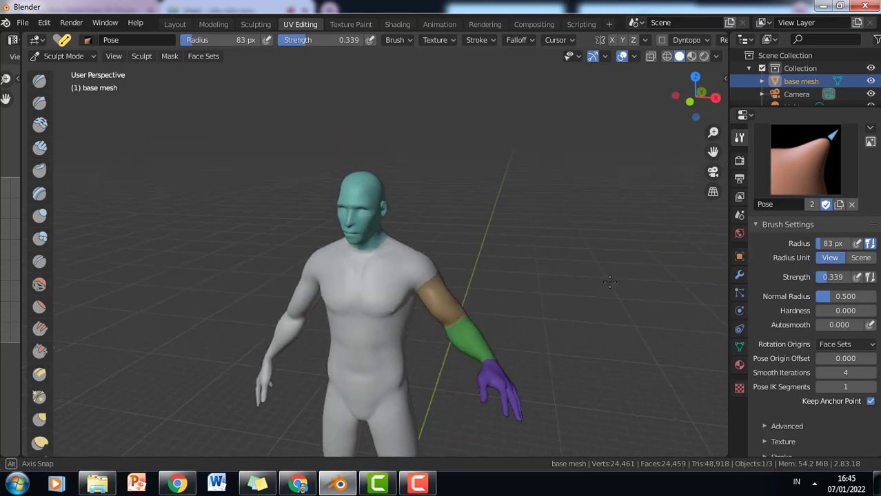
{"action": "middle_click_drag", "start_coordinate": [555, 233], "coordinate": [600, 236]}
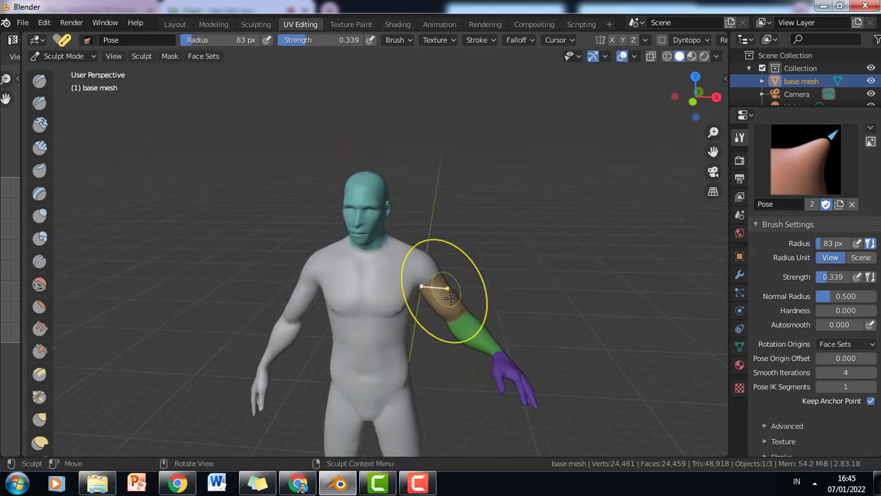
Swing the green forearm forward at the elbow, and lower it back down beside the body.
{"action": "mouse_move", "coordinate": [487, 348]}
{"action": "left_mouse_down"}
{"action": "mouse_move", "coordinate": [464, 327]}
{"action": "mouse_move", "coordinate": [472, 354]}
{"action": "mouse_move", "coordinate": [488, 348]}
{"action": "mouse_move", "coordinate": [513, 304]}
{"action": "mouse_move", "coordinate": [510, 319]}
{"action": "mouse_move", "coordinate": [476, 348]}
{"action": "mouse_move", "coordinate": [480, 356]}
{"action": "left_mouse_up"}
{"action": "middle_click_drag", "start_coordinate": [527, 318], "coordinate": [375, 310]}
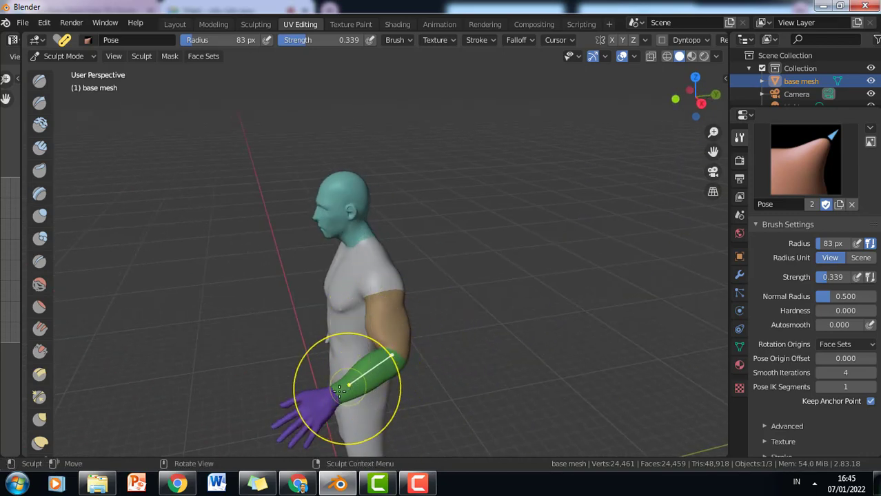
{"action": "left_click_drag", "start_coordinate": [334, 392], "coordinate": [372, 441]}
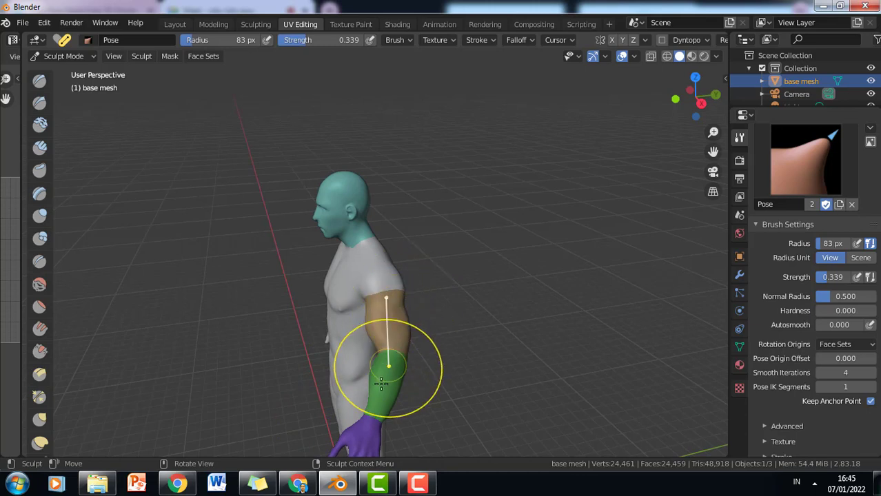
Rotate the purple hand slightly backward at the wrist with the Pose brush.
{"action": "left_click", "coordinate": [421, 485]}
{"action": "left_click", "coordinate": [422, 487]}
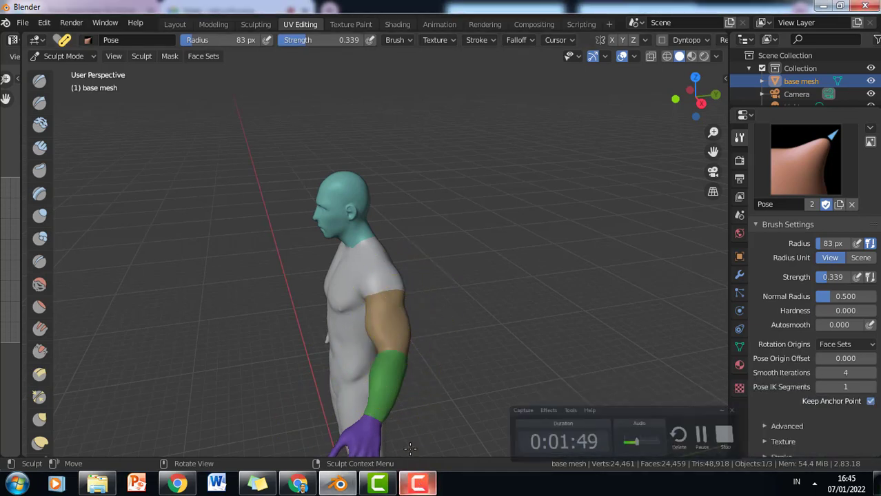
{"action": "scroll", "coordinate": [373, 373], "scroll_direction": "down", "scroll_amount": 2}
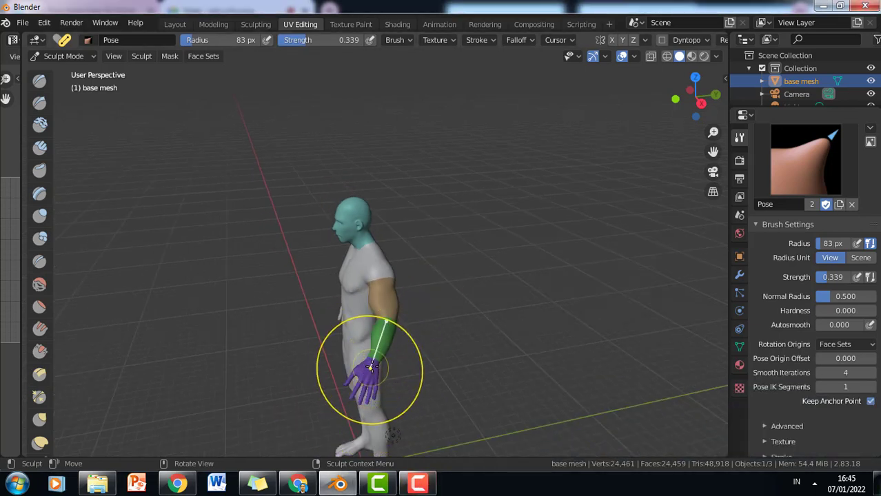
{"action": "mouse_move", "coordinate": [373, 358]}
{"action": "left_mouse_down"}
{"action": "mouse_move", "coordinate": [411, 354]}
{"action": "mouse_move", "coordinate": [387, 359]}
{"action": "left_mouse_up"}
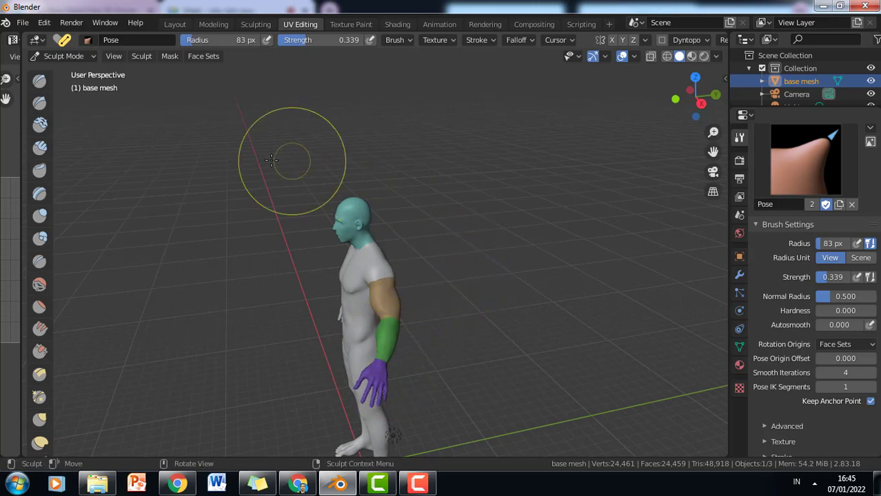
Save the file in the Documents folder as pose mode.blend.
{"action": "left_click", "coordinate": [24, 24]}
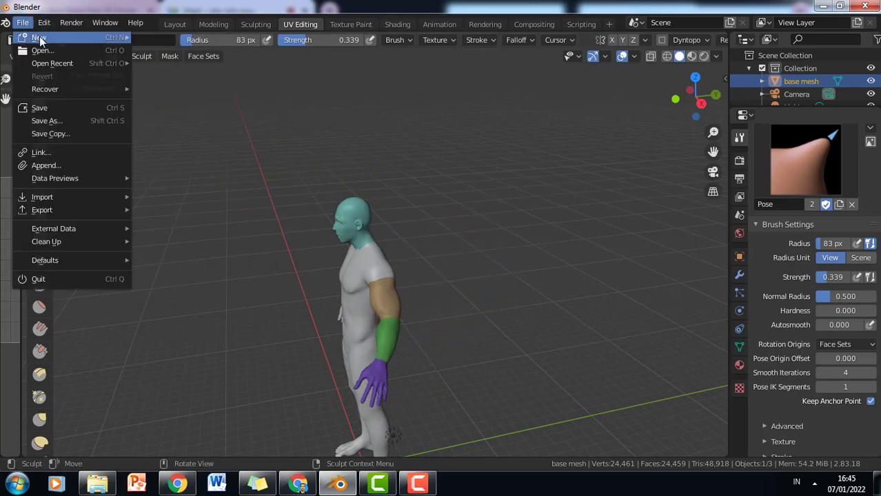
{"action": "key", "text": "ctrl+s"}
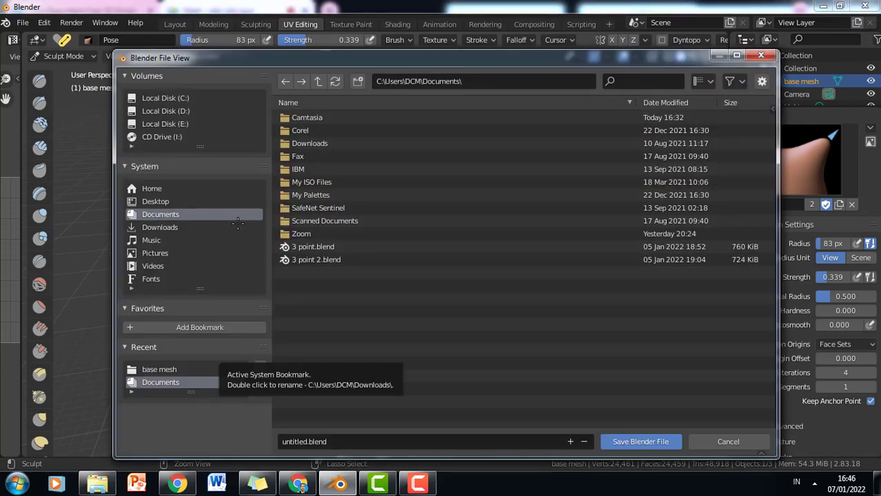
{"action": "left_click", "coordinate": [356, 442]}
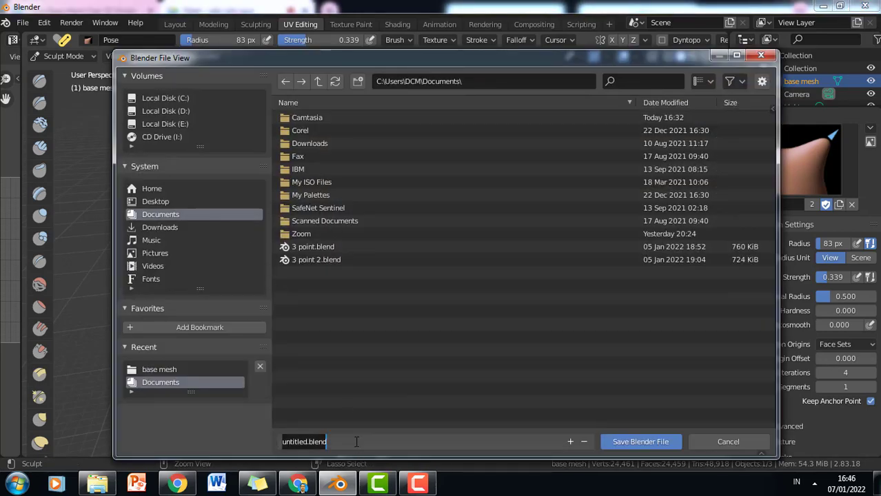
{"action": "type", "text": "pose mode"}
{"action": "key", "text": "Return"}
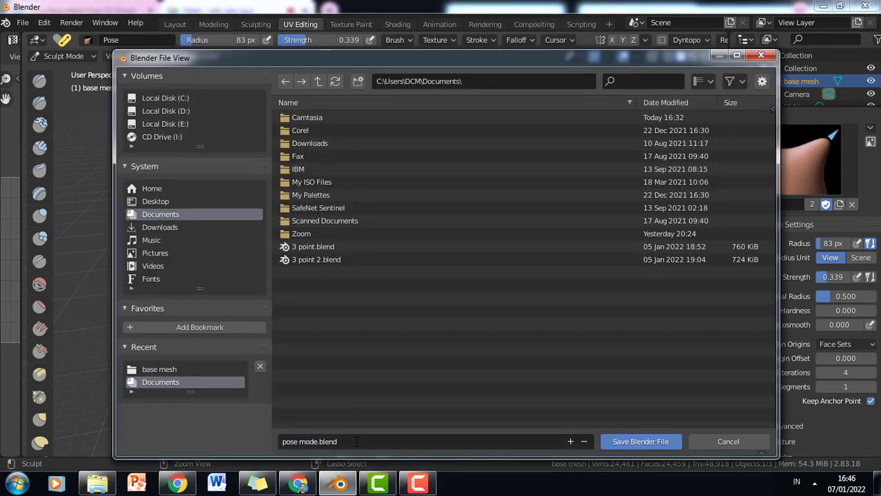
{"action": "left_click", "coordinate": [641, 442]}
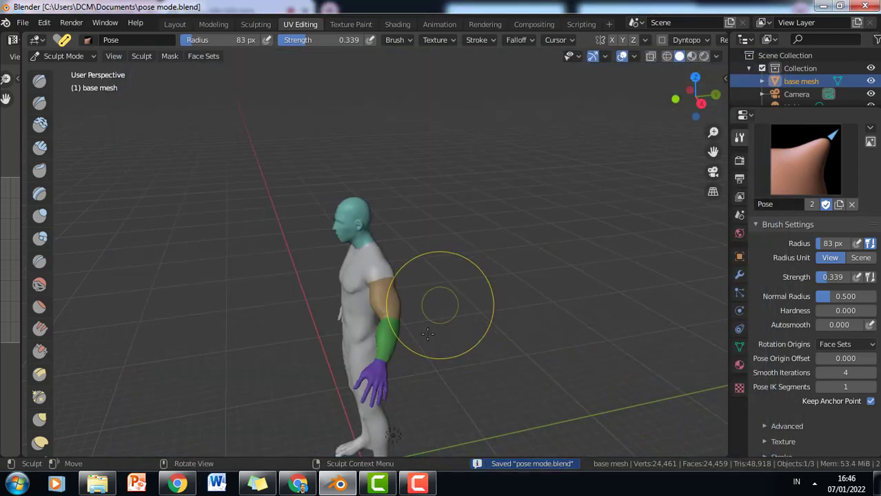
Start a new default scene and delete its cube.
{"action": "left_click", "coordinate": [23, 23]}
{"action": "mouse_move", "coordinate": [69, 40]}
{"action": "left_click", "coordinate": [153, 38]}
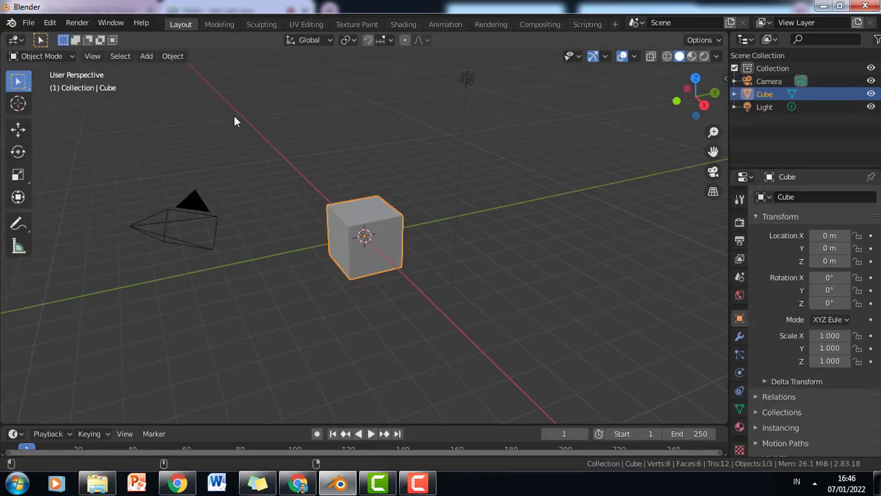
{"action": "left_click", "coordinate": [381, 149]}
{"action": "scroll", "coordinate": [381, 148], "scroll_direction": "up", "scroll_amount": 3}
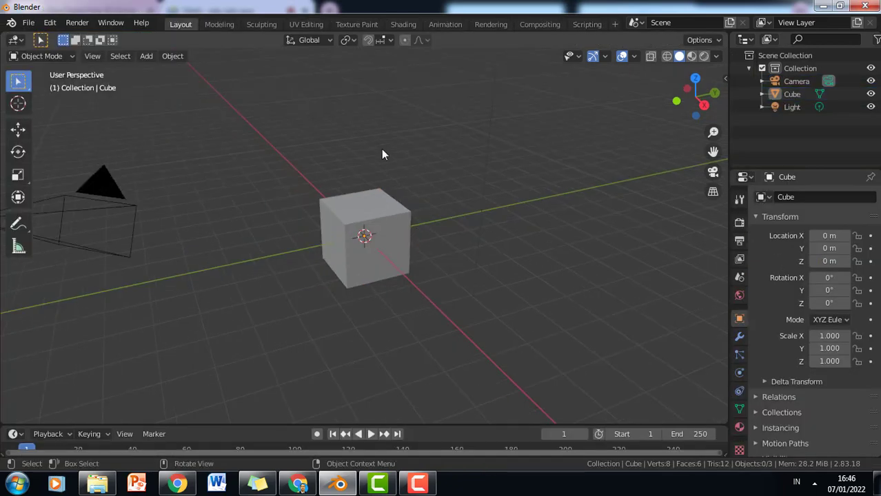
{"action": "left_click", "coordinate": [387, 206]}
{"action": "key", "text": "Delete"}
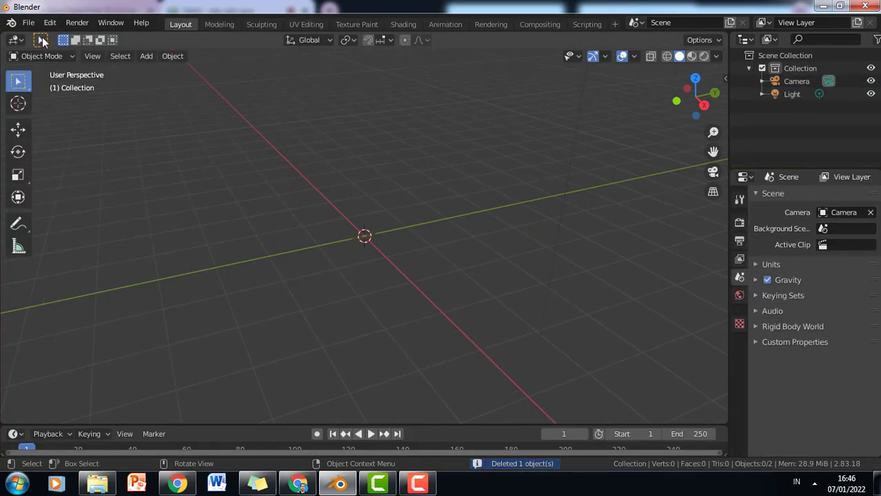
Import the Wavefront file base mesh.obj from the Downloads\Compressed\base mesh folder.
{"action": "left_click", "coordinate": [29, 22]}
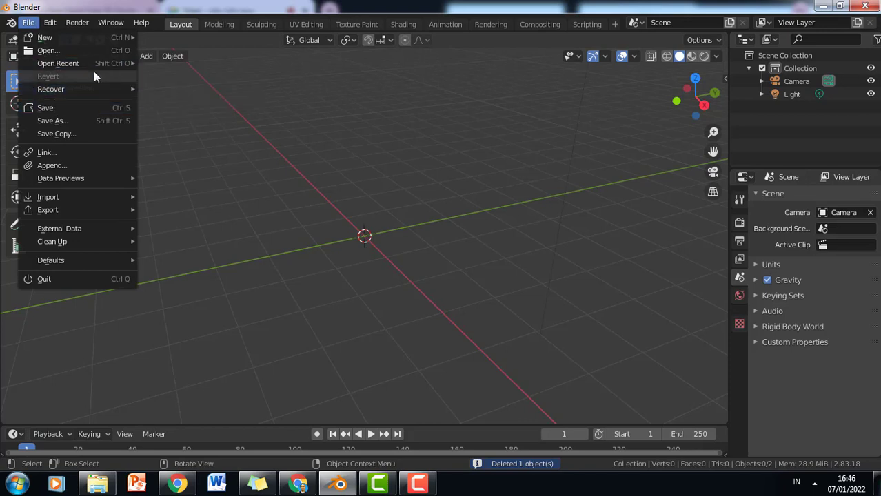
{"action": "mouse_move", "coordinate": [135, 200]}
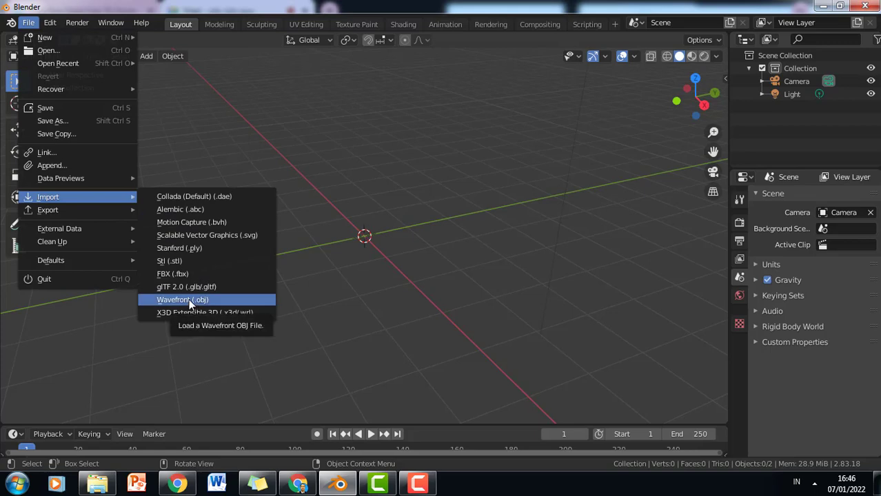
{"action": "left_click", "coordinate": [191, 303]}
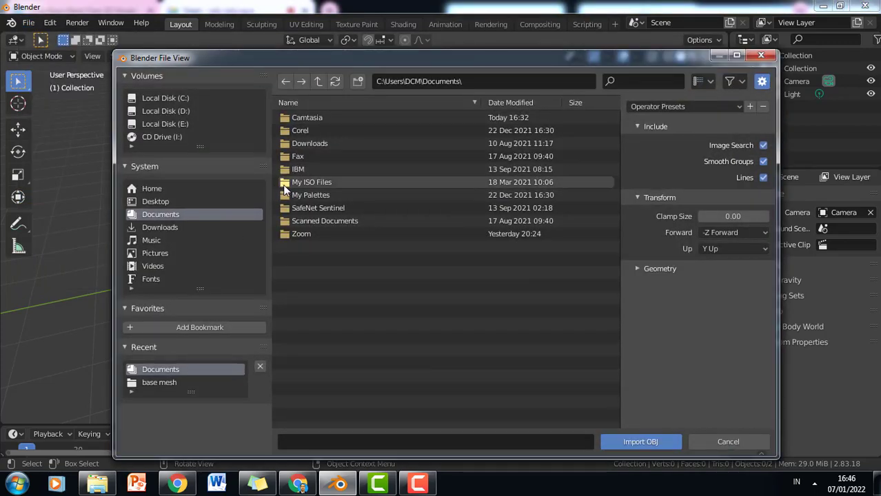
{"action": "left_click", "coordinate": [166, 227]}
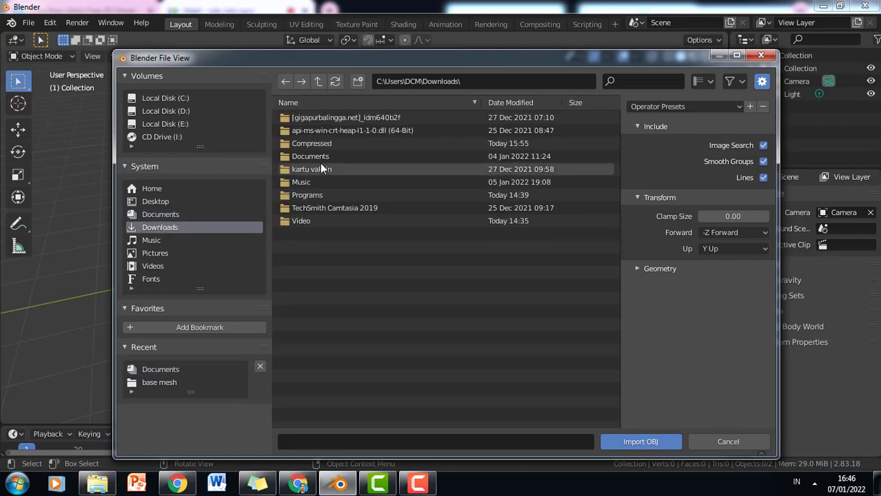
{"action": "left_click", "coordinate": [315, 142]}
{"action": "left_click", "coordinate": [331, 131]}
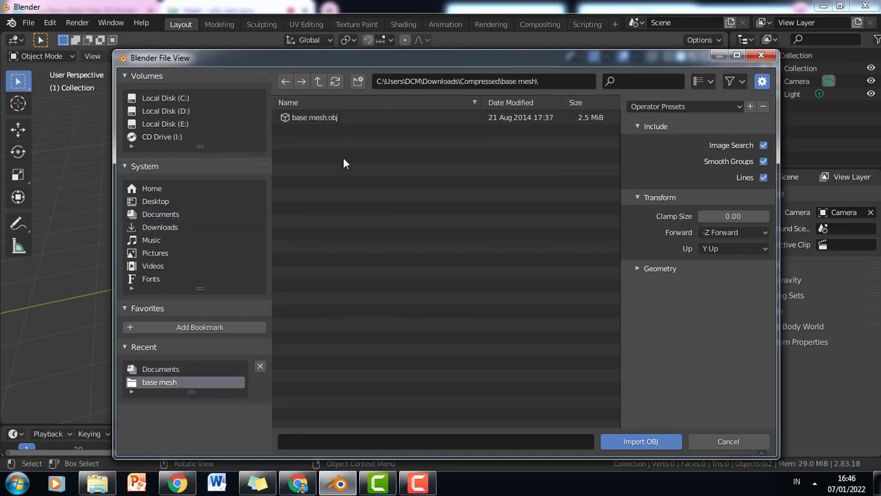
{"action": "double_click", "coordinate": [333, 118]}
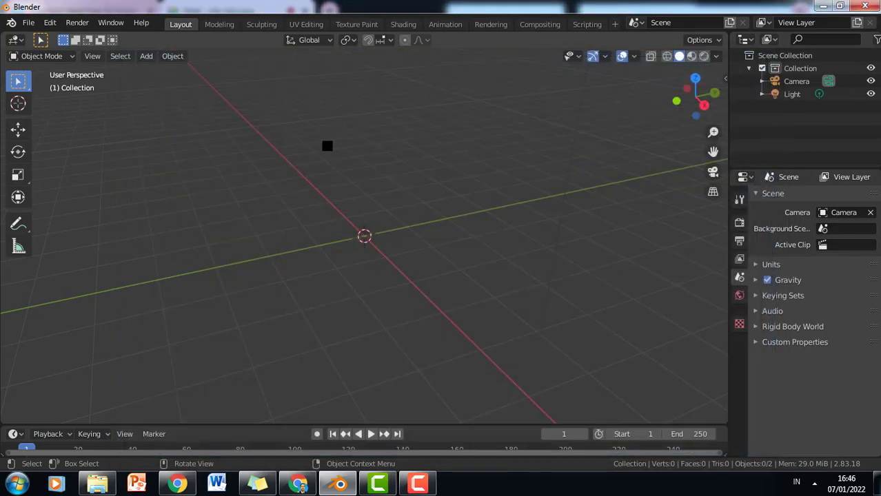
Frame the imported human figure and examine its body from the head down to the legs.
{"action": "scroll", "coordinate": [353, 181], "scroll_direction": "down", "scroll_amount": 6}
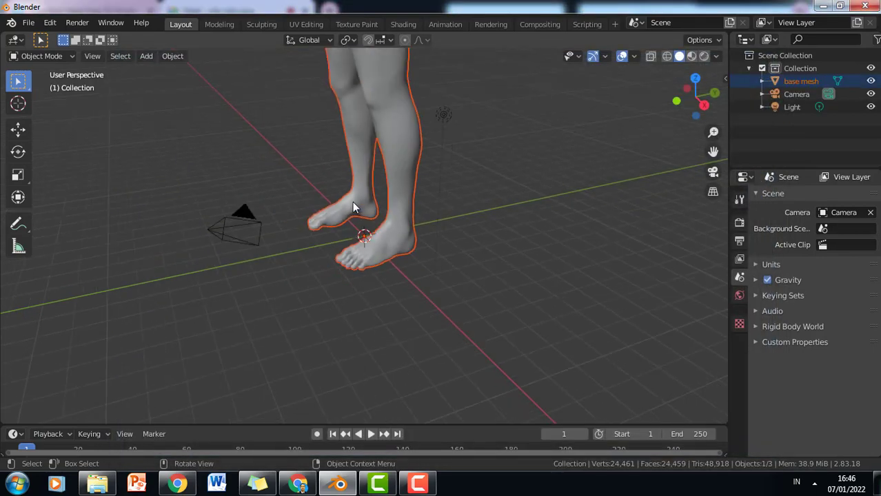
{"action": "middle_click_drag", "start_coordinate": [431, 92], "coordinate": [472, 128]}
{"action": "scroll", "coordinate": [456, 89], "scroll_direction": "down", "scroll_amount": 3}
{"action": "scroll", "coordinate": [433, 77], "scroll_direction": "up", "scroll_amount": 3}
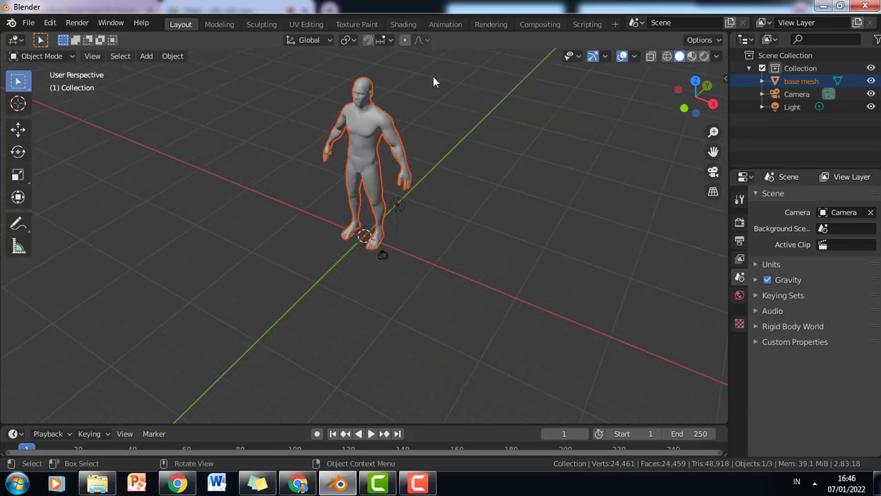
{"action": "scroll", "coordinate": [433, 77], "scroll_direction": "up", "scroll_amount": 2}
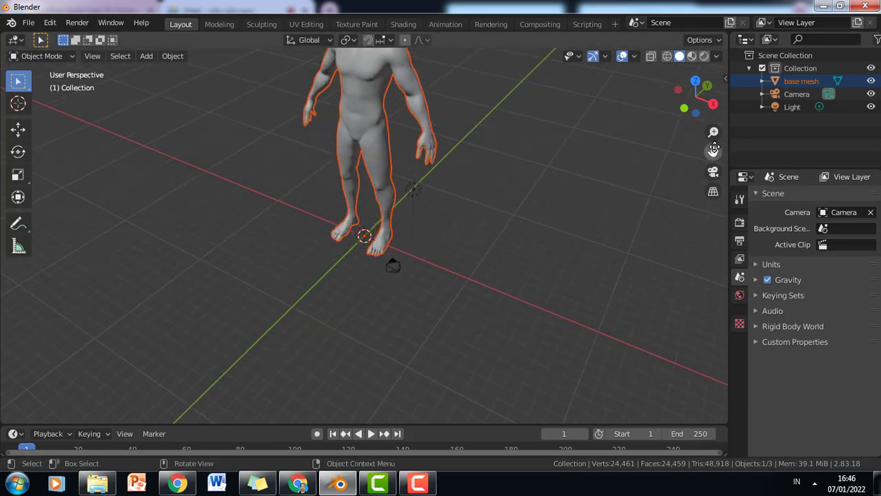
{"action": "left_click_drag", "start_coordinate": [714, 151], "coordinate": [689, 316]}
{"action": "scroll", "coordinate": [411, 261], "scroll_direction": "up", "scroll_amount": 4}
{"action": "middle_click_drag", "start_coordinate": [411, 261], "coordinate": [429, 215]}
{"action": "scroll", "coordinate": [430, 218], "scroll_direction": "down", "scroll_amount": 3}
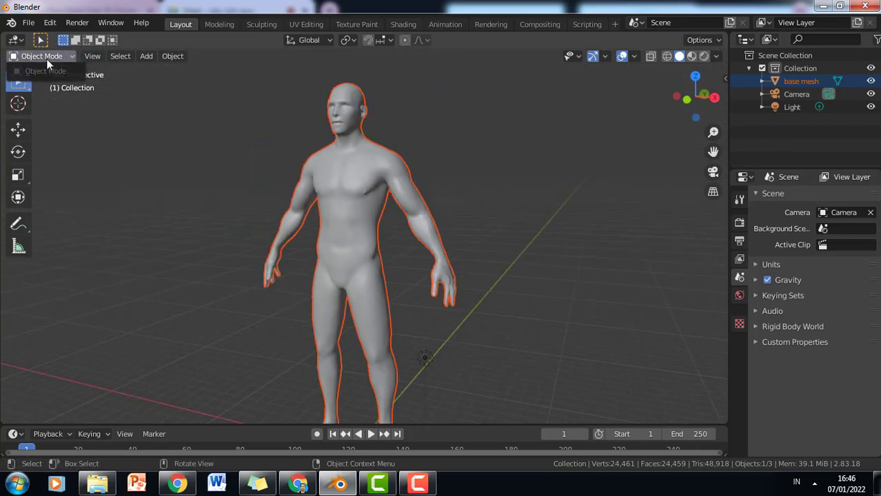
Select the base mesh, switch it to Sculpt Mode and activate the Pose brush.
{"action": "left_click", "coordinate": [357, 179]}
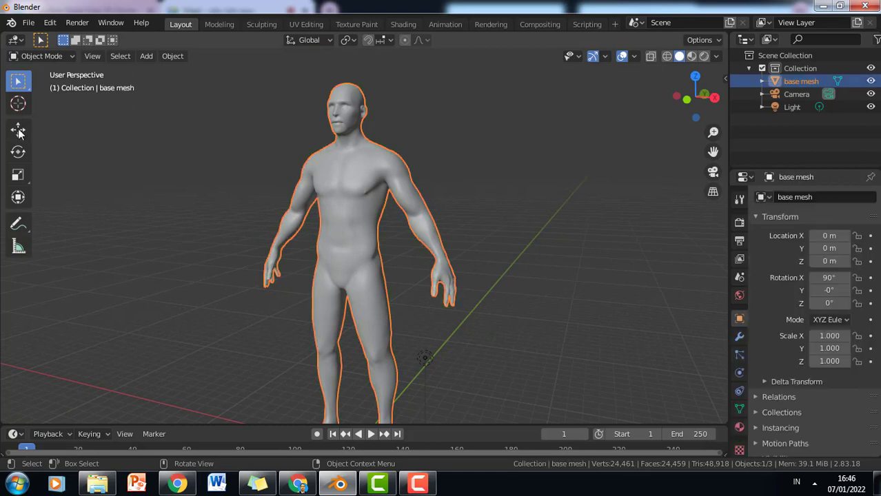
{"action": "left_click", "coordinate": [46, 62]}
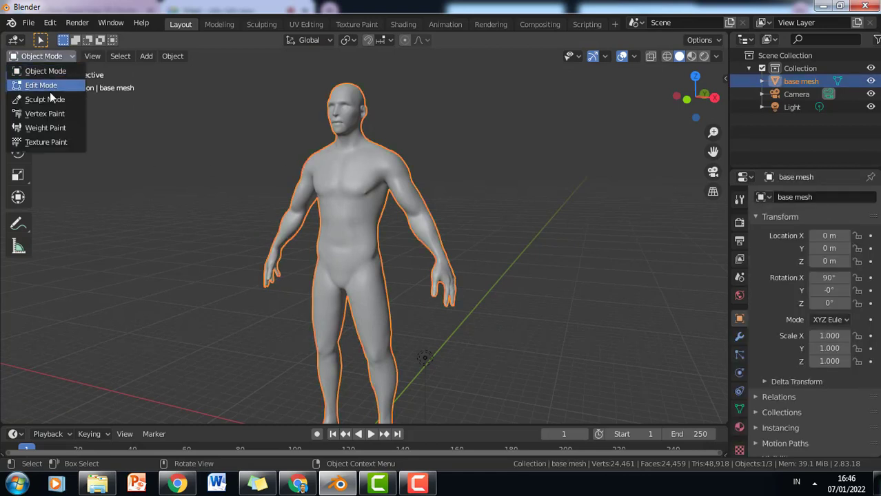
{"action": "left_click", "coordinate": [42, 94]}
{"action": "scroll", "coordinate": [15, 318], "scroll_direction": "down", "scroll_amount": 6}
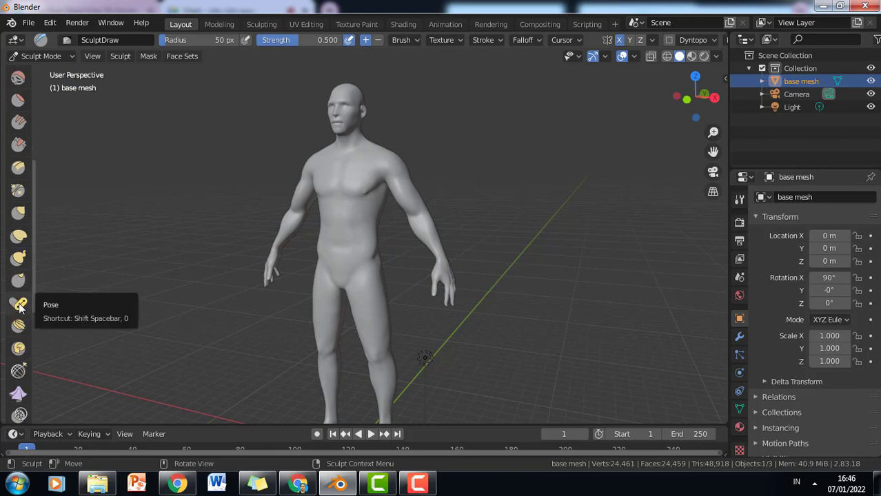
{"action": "left_click", "coordinate": [20, 306]}
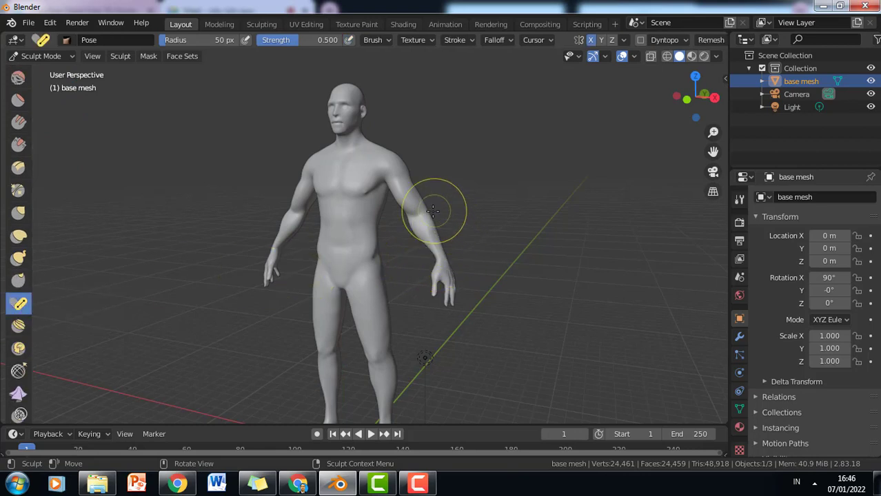
Set the Pose brush radius to 91 px over the figure's arm.
{"action": "scroll", "coordinate": [424, 226], "scroll_direction": "up", "scroll_amount": 2}
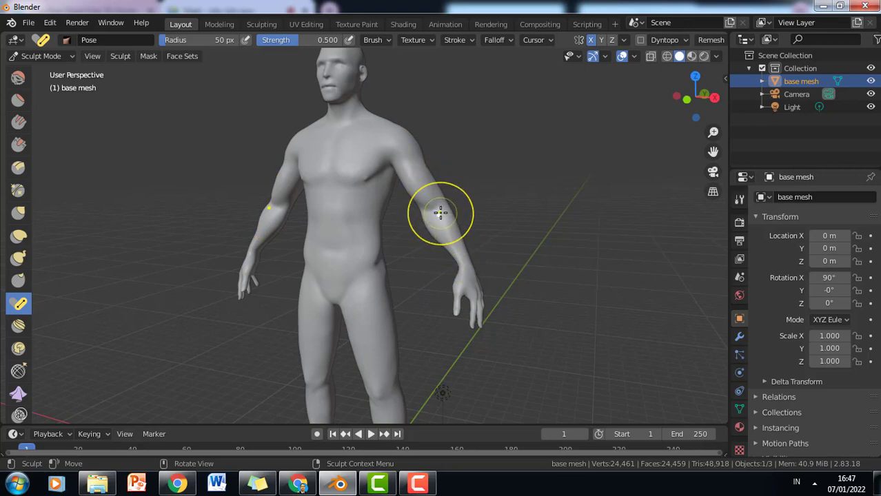
{"action": "key", "text": "f"}
{"action": "left_click", "coordinate": [426, 206]}
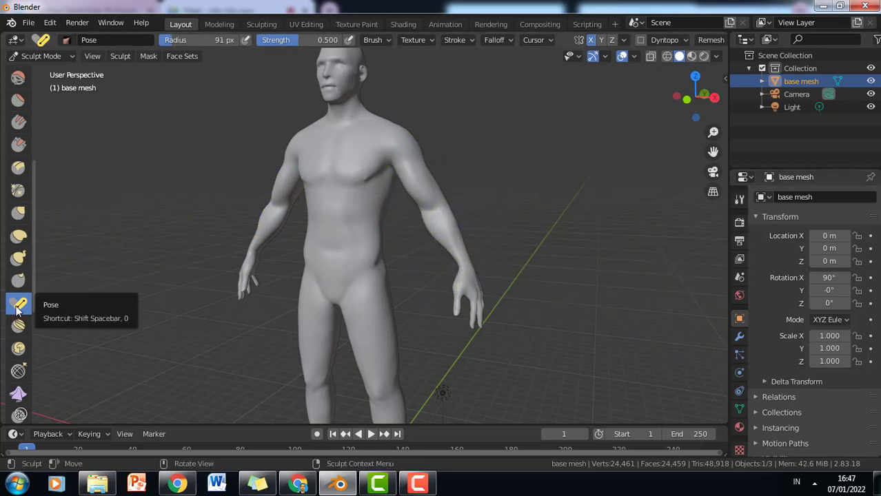
Open the active tool settings and set the Pose brush's Rotation Origins to Topology.
{"action": "left_click", "coordinate": [740, 200]}
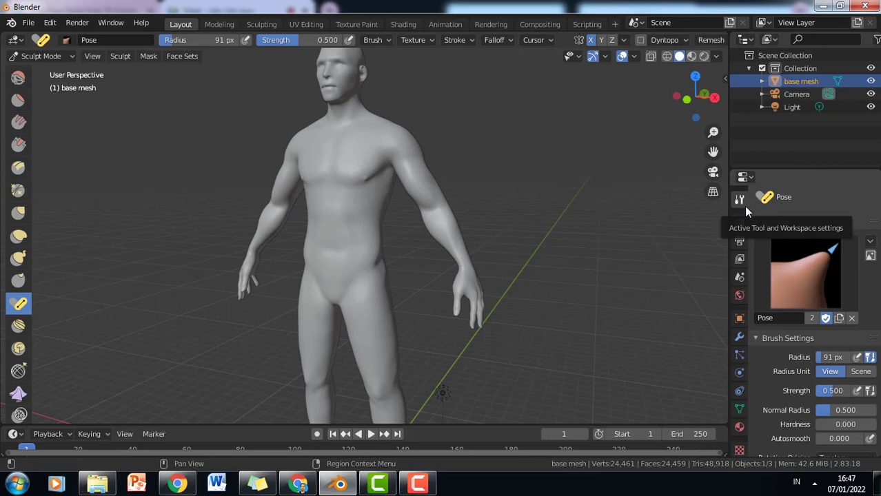
{"action": "scroll", "coordinate": [791, 387], "scroll_direction": "down", "scroll_amount": 2}
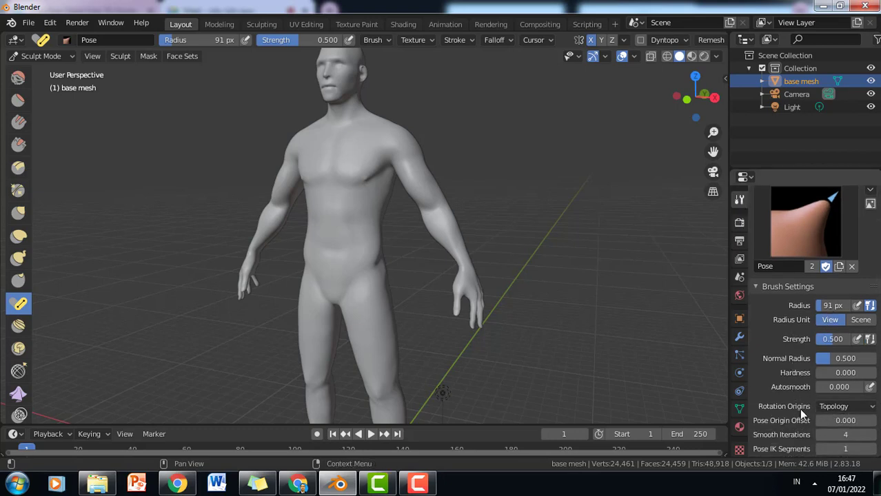
{"action": "left_click", "coordinate": [821, 406]}
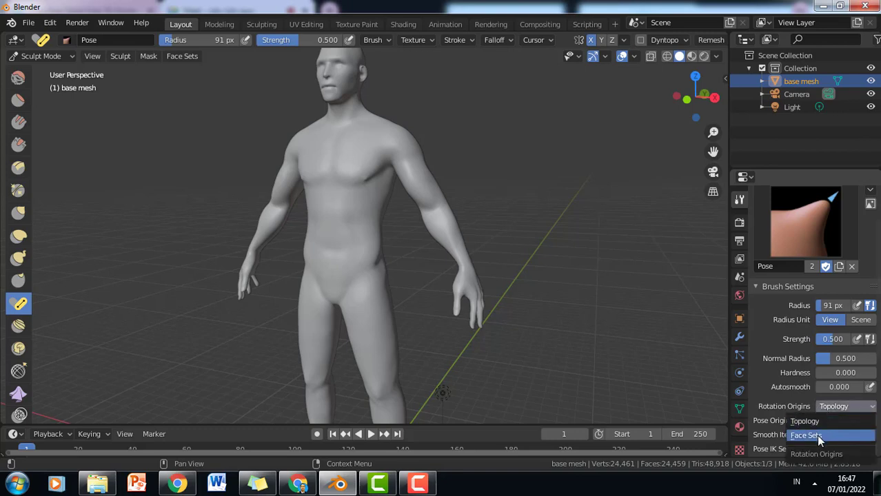
{"action": "left_click", "coordinate": [814, 423]}
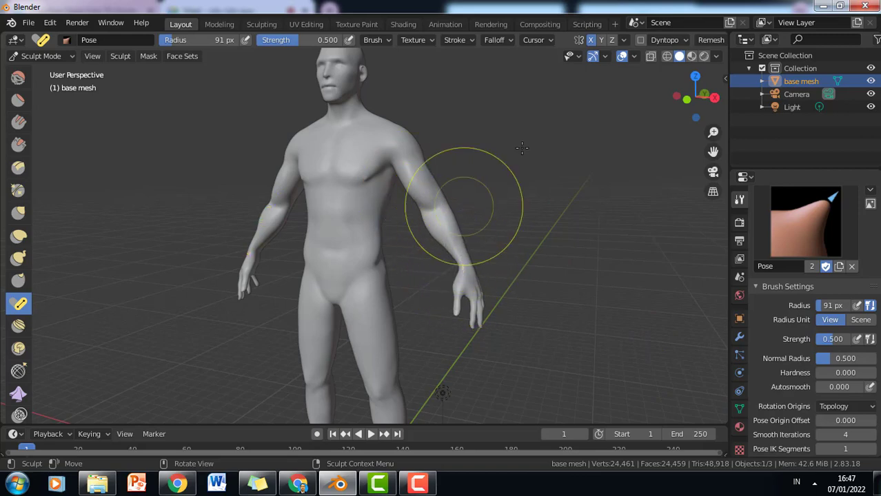
Show the figure in wireframe and examine the mesh topology around the arm, elbow and hand.
{"action": "left_click", "coordinate": [668, 61]}
{"action": "scroll", "coordinate": [480, 191], "scroll_direction": "up", "scroll_amount": 5}
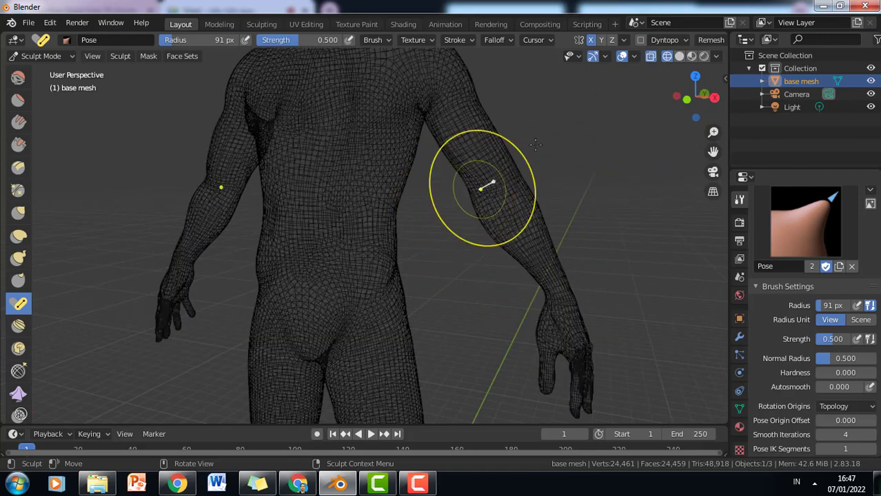
{"action": "scroll", "coordinate": [493, 208], "scroll_direction": "down", "scroll_amount": 4}
{"action": "scroll", "coordinate": [482, 197], "scroll_direction": "up", "scroll_amount": 4}
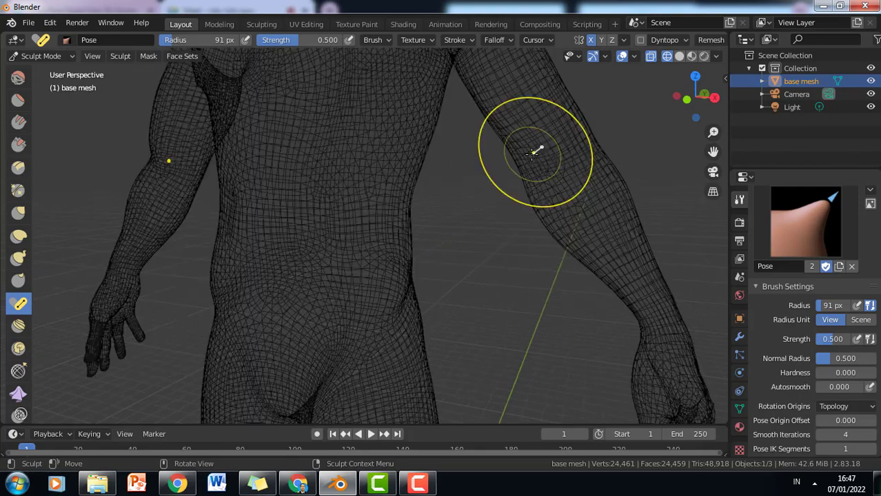
{"action": "scroll", "coordinate": [531, 275], "scroll_direction": "down", "scroll_amount": 4}
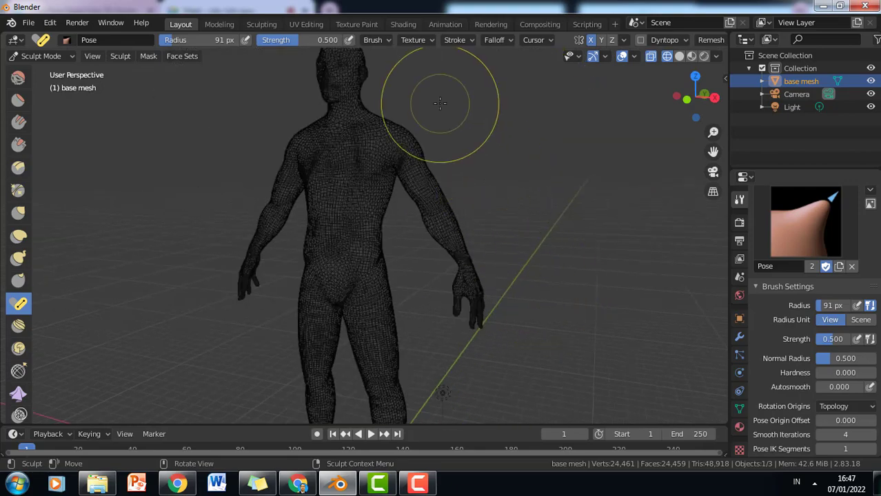
{"action": "scroll", "coordinate": [442, 107], "scroll_direction": "up", "scroll_amount": 3}
{"action": "scroll", "coordinate": [506, 161], "scroll_direction": "up", "scroll_amount": 3}
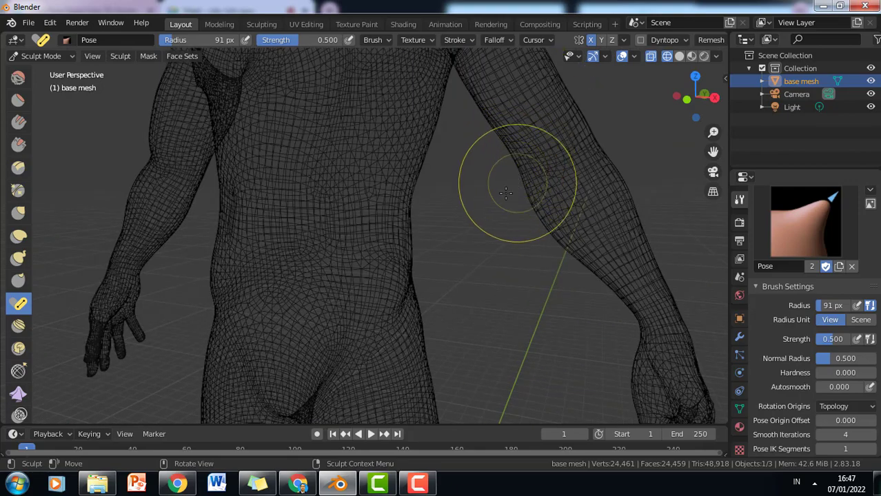
{"action": "scroll", "coordinate": [414, 183], "scroll_direction": "up", "scroll_amount": 5}
{"action": "scroll", "coordinate": [387, 188], "scroll_direction": "down", "scroll_amount": 6}
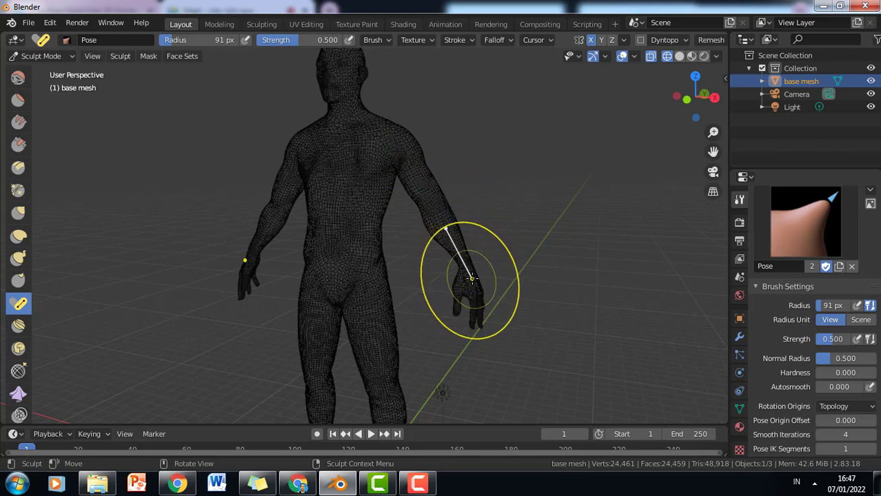
Try posing the hand with the Pose brush, checking the Rotation Origins options and choosing Topology.
{"action": "left_click_drag", "start_coordinate": [473, 288], "coordinate": [464, 276]}
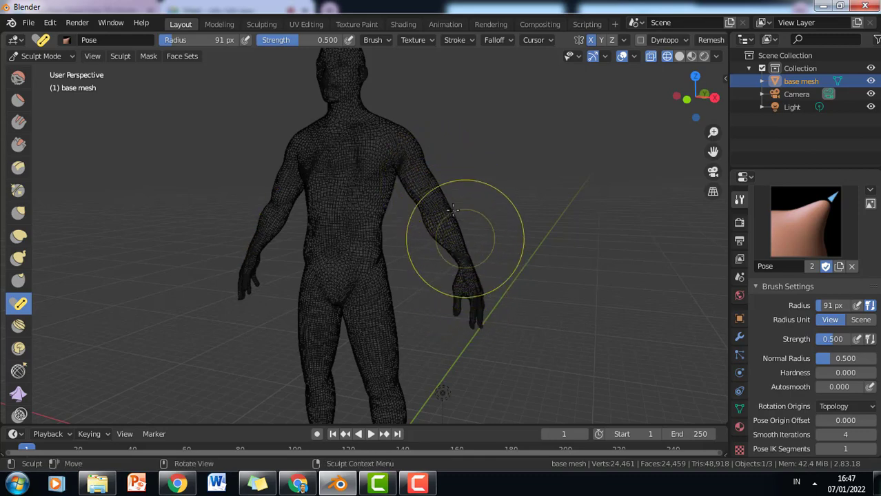
{"action": "scroll", "coordinate": [454, 207], "scroll_direction": "up", "scroll_amount": 3}
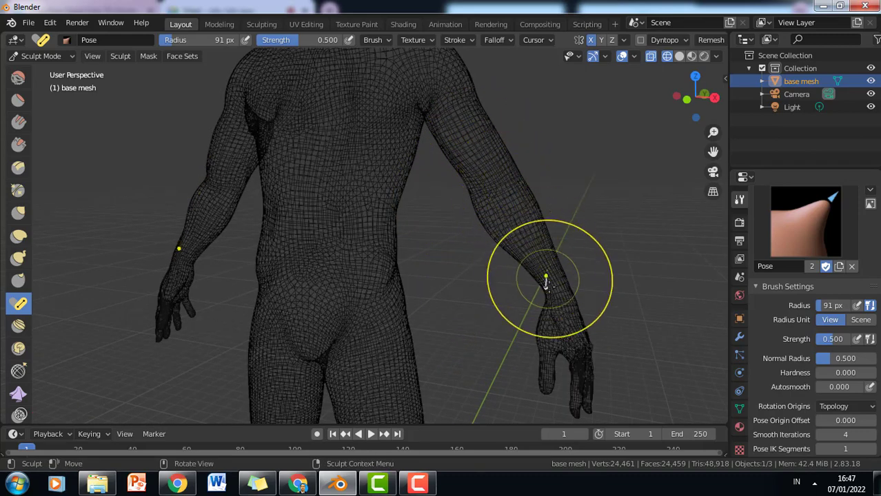
{"action": "scroll", "coordinate": [548, 272], "scroll_direction": "down", "scroll_amount": 2}
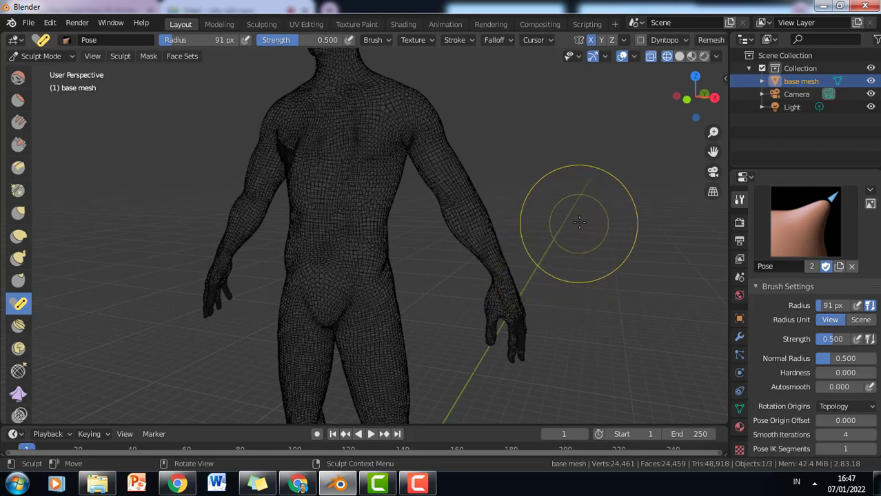
{"action": "left_click", "coordinate": [829, 407]}
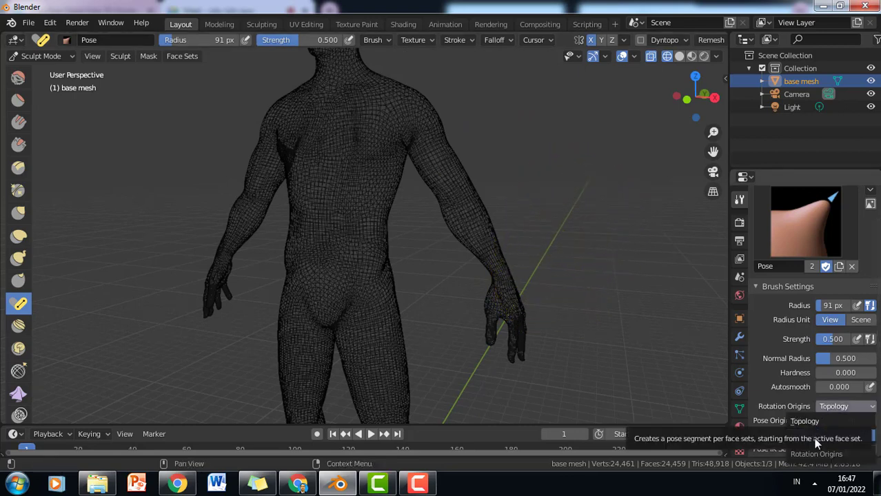
{"action": "left_click", "coordinate": [797, 422]}
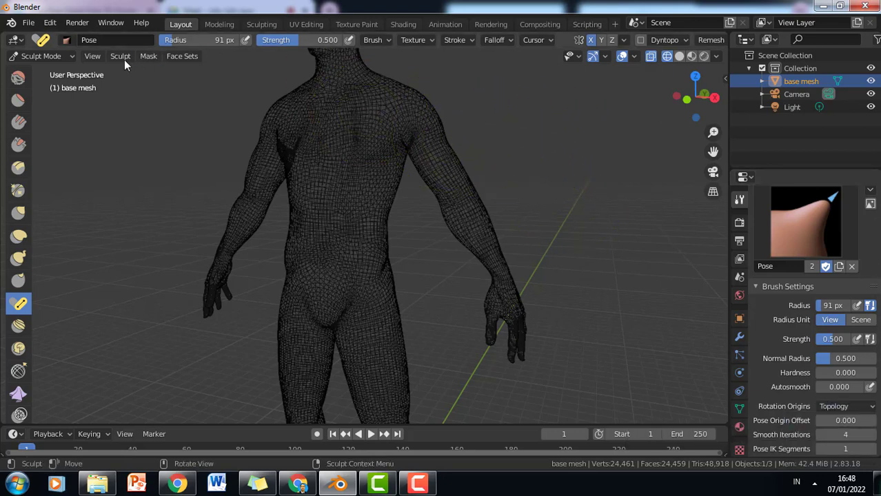
Switch the base mesh to Edit Mode and display it with solid shading.
{"action": "left_click", "coordinate": [58, 59]}
{"action": "left_click", "coordinate": [62, 85]}
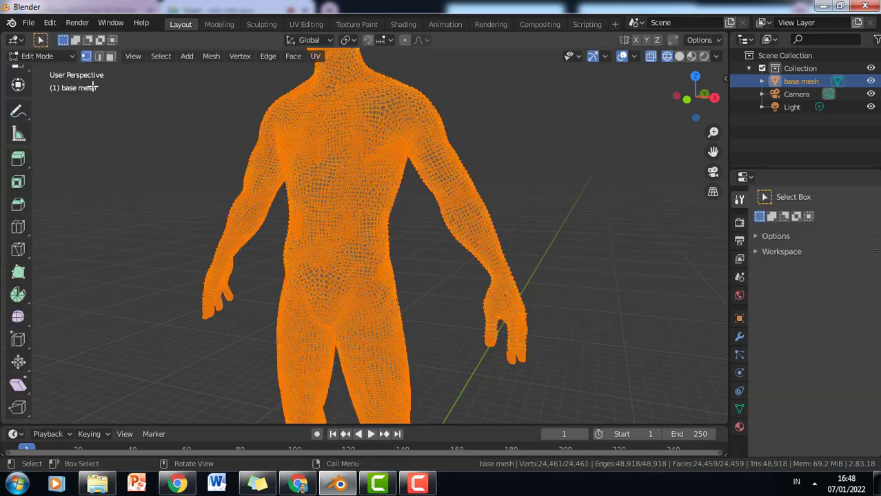
{"action": "left_click", "coordinate": [679, 56]}
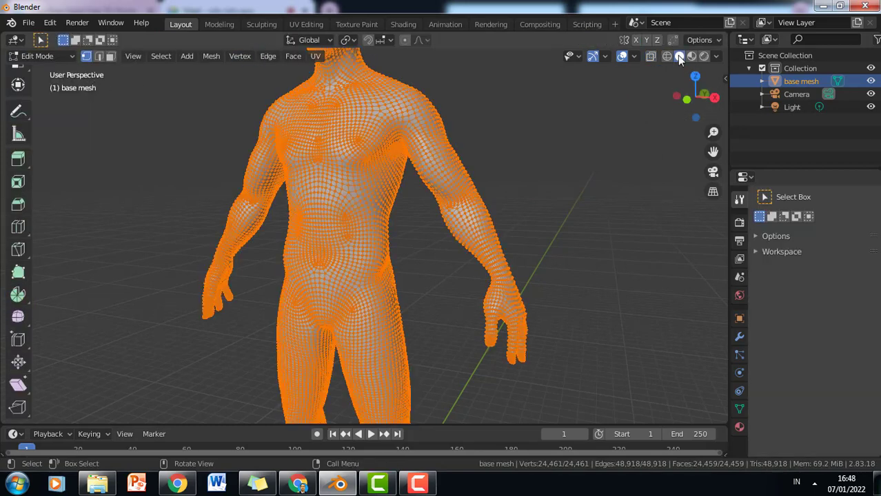
Change to the UV Editing workspace and frame the figure's upper body and arm.
{"action": "left_click", "coordinate": [302, 22]}
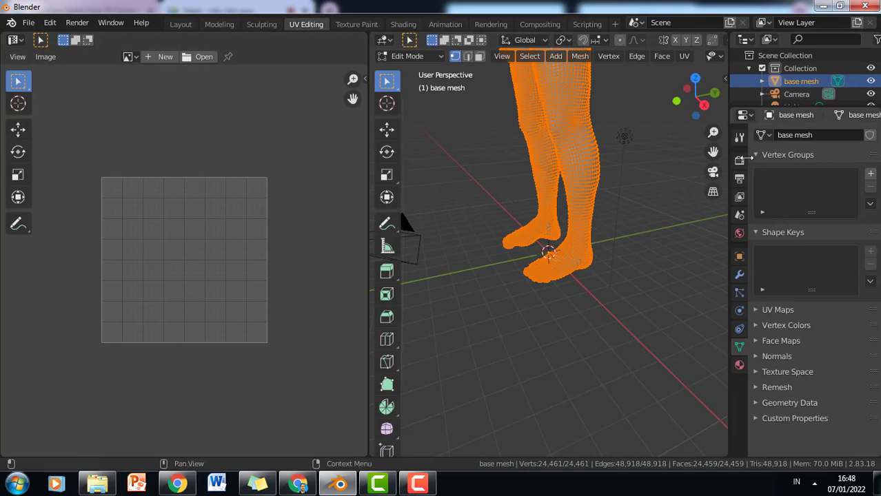
{"action": "left_click_drag", "start_coordinate": [713, 151], "coordinate": [713, 186]}
{"action": "left_click_drag", "start_coordinate": [695, 96], "coordinate": [704, 104]}
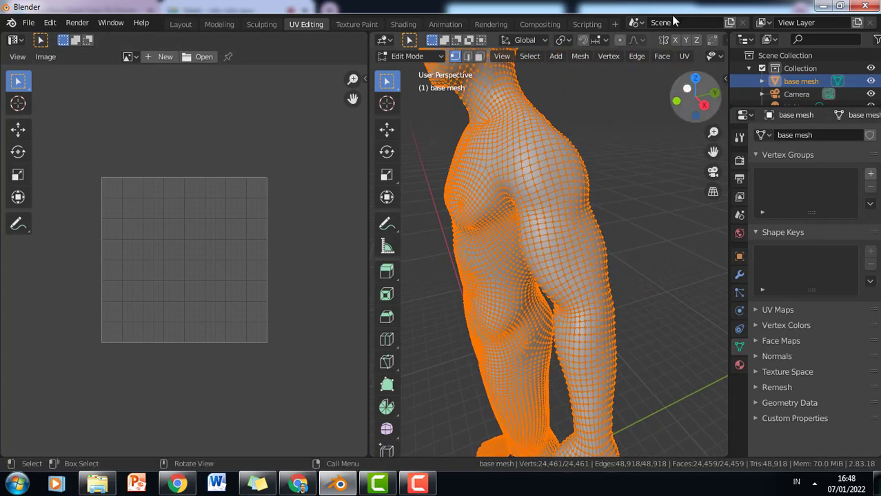
Use edge selection, replace the whole-mesh selection with a single edge, and widen the 3D viewport over the UV editor.
{"action": "left_click", "coordinate": [468, 56]}
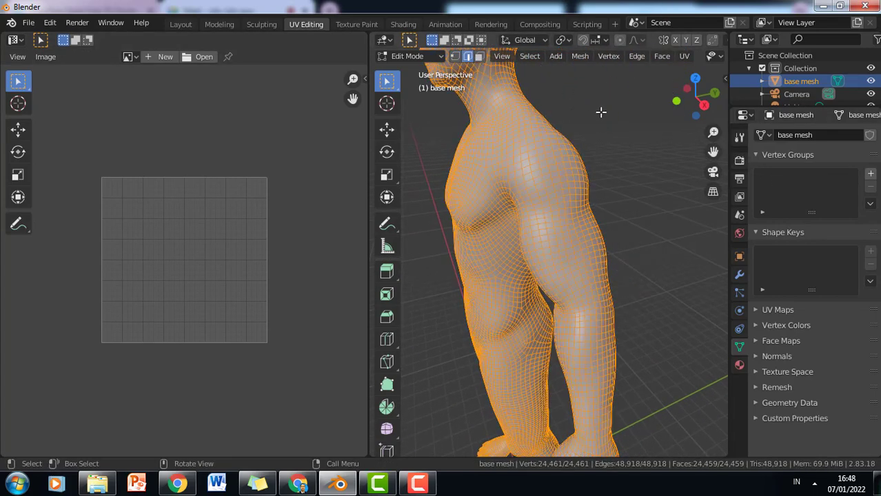
{"action": "left_click", "coordinate": [591, 138]}
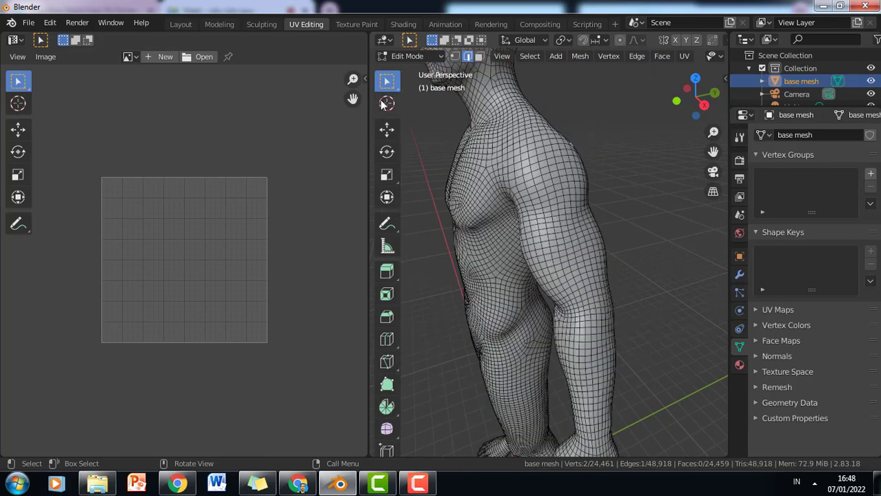
{"action": "left_click_drag", "start_coordinate": [369, 109], "coordinate": [2, 128]}
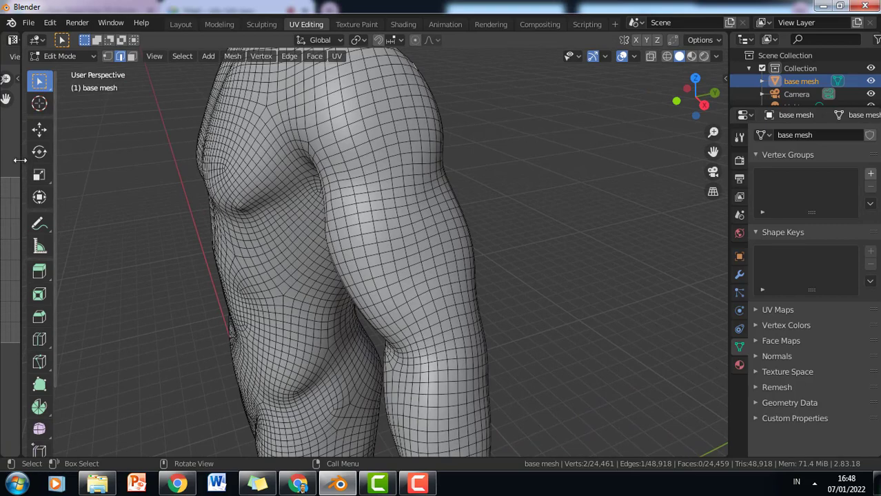
{"action": "left_click_drag", "start_coordinate": [23, 164], "coordinate": [4, 186]}
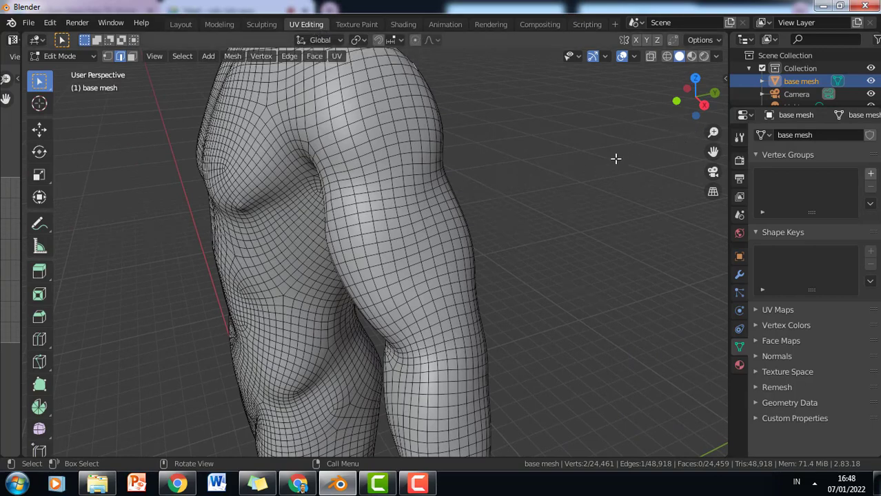
Select a shortest-path run of edges from the front of the armpit across the outer shoulder.
{"action": "middle_click_drag", "start_coordinate": [524, 158], "coordinate": [542, 153]}
{"action": "scroll", "coordinate": [543, 154], "scroll_direction": "down", "scroll_amount": 4}
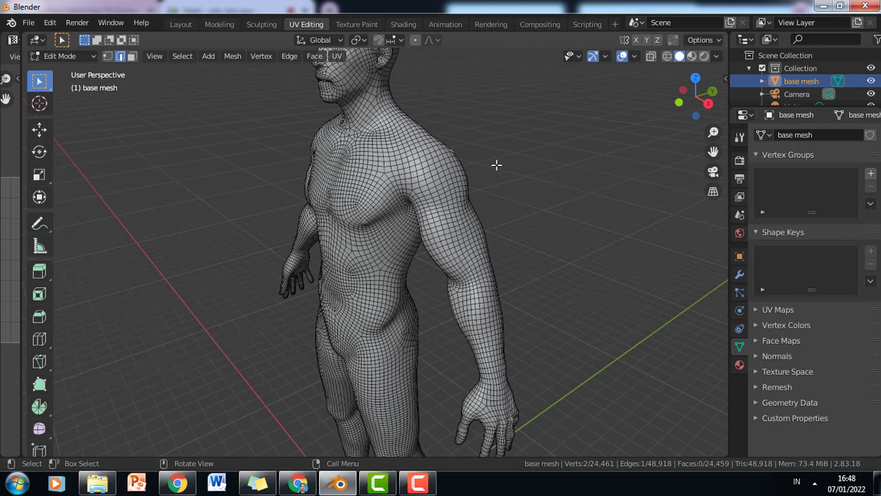
{"action": "scroll", "coordinate": [497, 165], "scroll_direction": "up", "scroll_amount": 2}
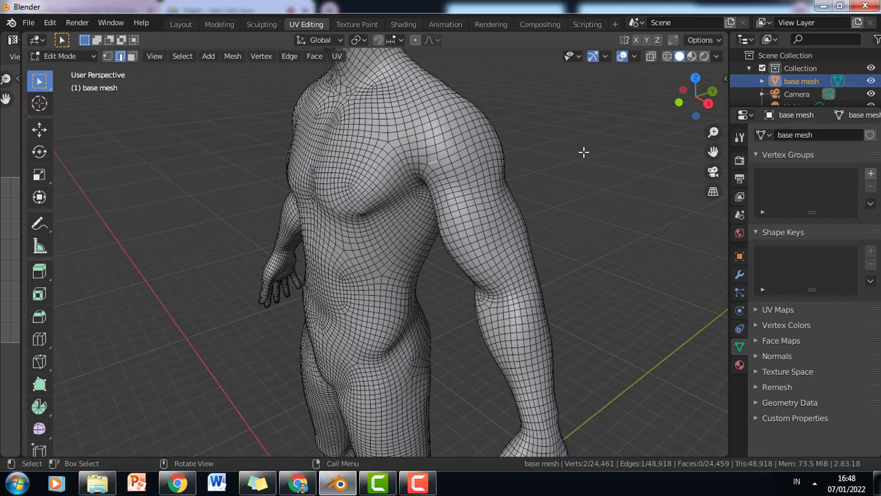
{"action": "middle_click_drag", "start_coordinate": [584, 152], "coordinate": [501, 158]}
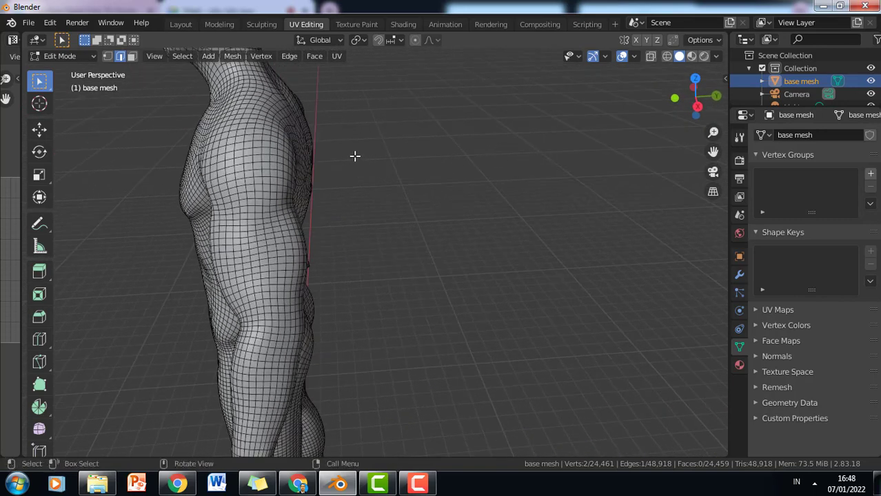
{"action": "left_click", "coordinate": [285, 171], "text": "ctrl"}
Extend the shortest-path edge selection around the back of the shoulder and through the armpit to close the shoulder loop.
{"action": "middle_click_drag", "start_coordinate": [411, 232], "coordinate": [314, 210]}
{"action": "scroll", "coordinate": [209, 91], "scroll_direction": "up", "scroll_amount": 3}
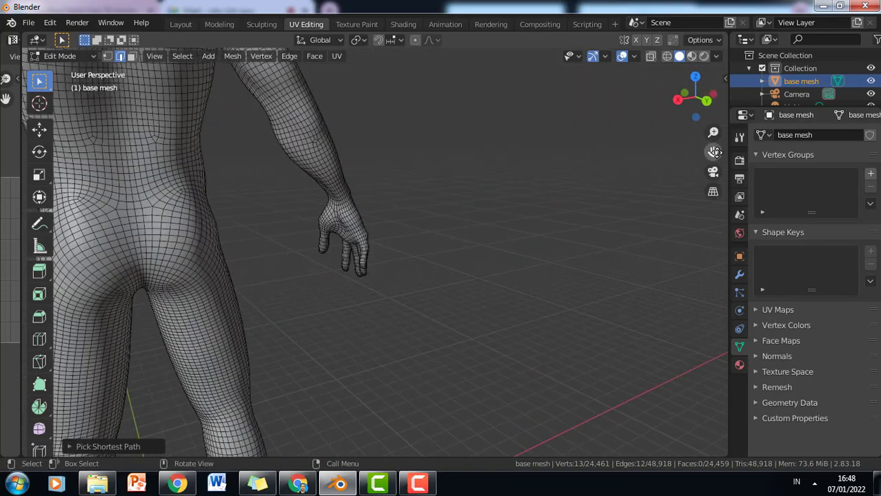
{"action": "left_click_drag", "start_coordinate": [714, 152], "coordinate": [880, 321]}
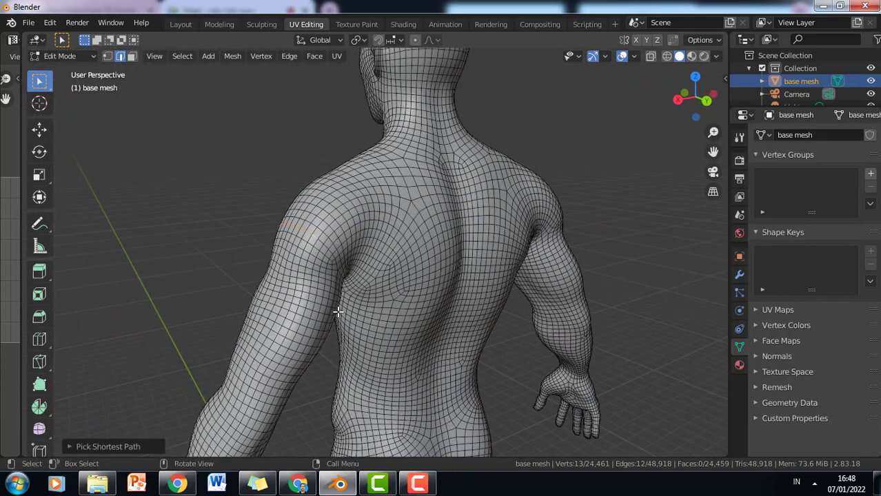
{"action": "scroll", "coordinate": [338, 312], "scroll_direction": "up", "scroll_amount": 3}
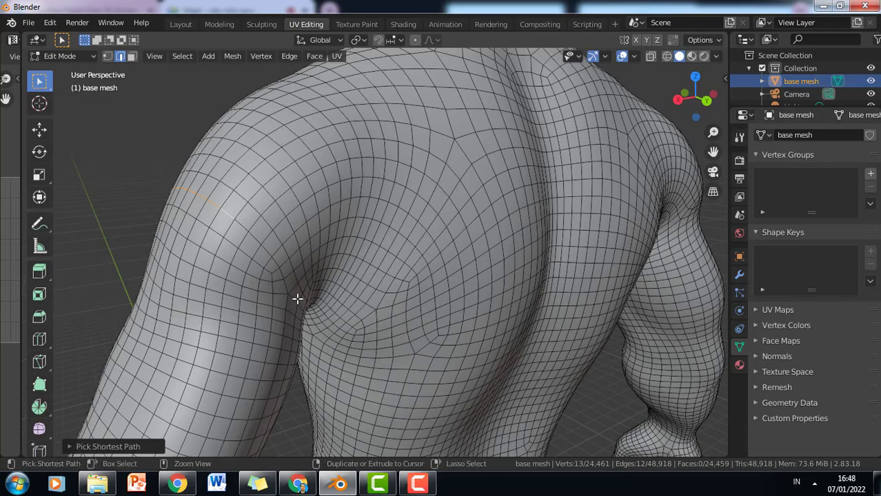
{"action": "left_click", "coordinate": [286, 252], "text": "ctrl"}
{"action": "middle_click_drag", "start_coordinate": [285, 251], "coordinate": [494, 163]}
{"action": "left_click", "coordinate": [228, 180], "text": "ctrl"}
{"action": "left_click", "coordinate": [496, 123], "text": "ctrl"}
Mark the selected shoulder edge loop as a seam and clear the loop selection.
{"action": "right_click", "coordinate": [497, 164]}
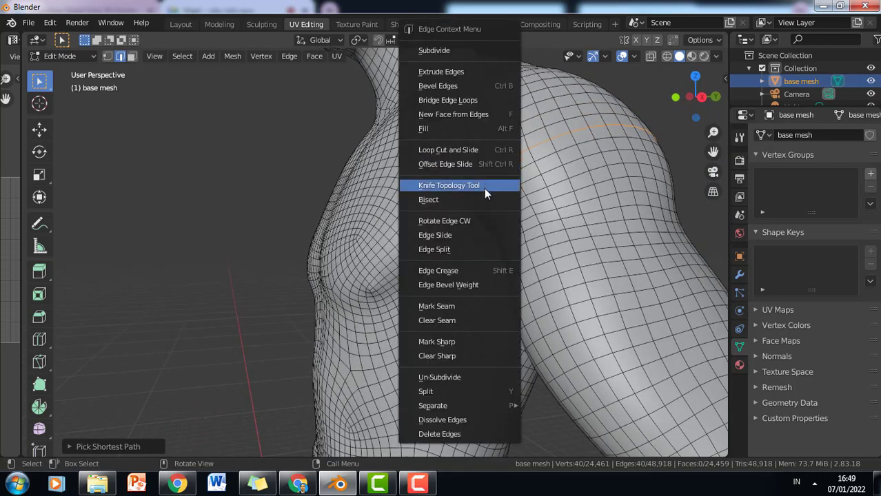
{"action": "left_click", "coordinate": [471, 306]}
{"action": "left_click", "coordinate": [283, 171]}
{"action": "scroll", "coordinate": [282, 171], "scroll_direction": "down", "scroll_amount": 6}
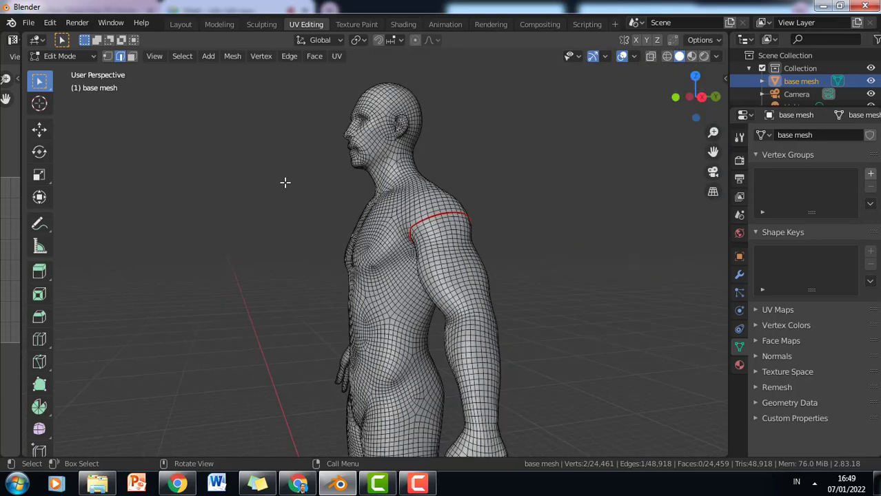
Select a closed shortest-path edge loop around the elbow of the same arm.
{"action": "scroll", "coordinate": [481, 328], "scroll_direction": "up", "scroll_amount": 4}
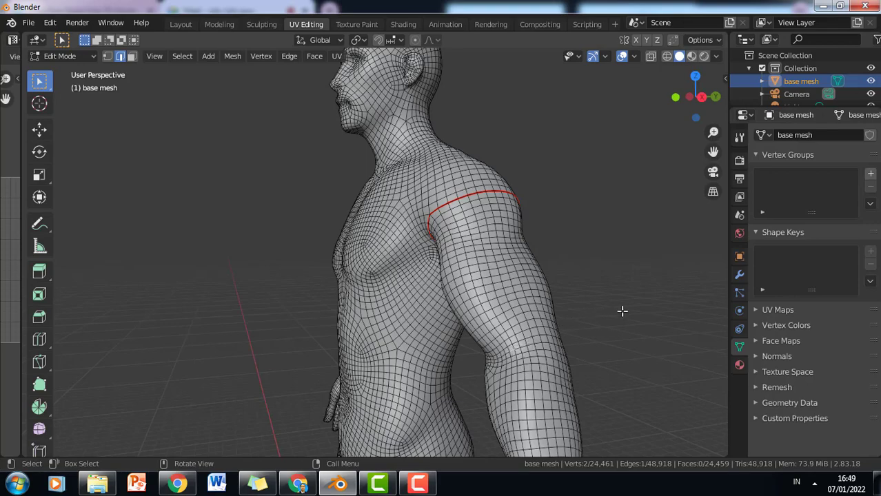
{"action": "middle_click_drag", "start_coordinate": [621, 311], "coordinate": [455, 307]}
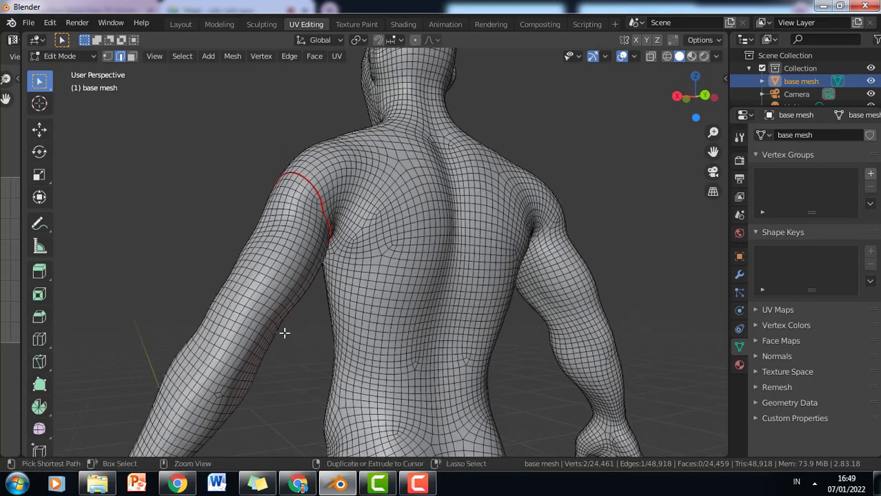
{"action": "left_click", "coordinate": [259, 355], "text": "ctrl"}
{"action": "middle_click_drag", "start_coordinate": [262, 355], "coordinate": [521, 291]}
{"action": "left_click", "coordinate": [209, 311], "text": "ctrl"}
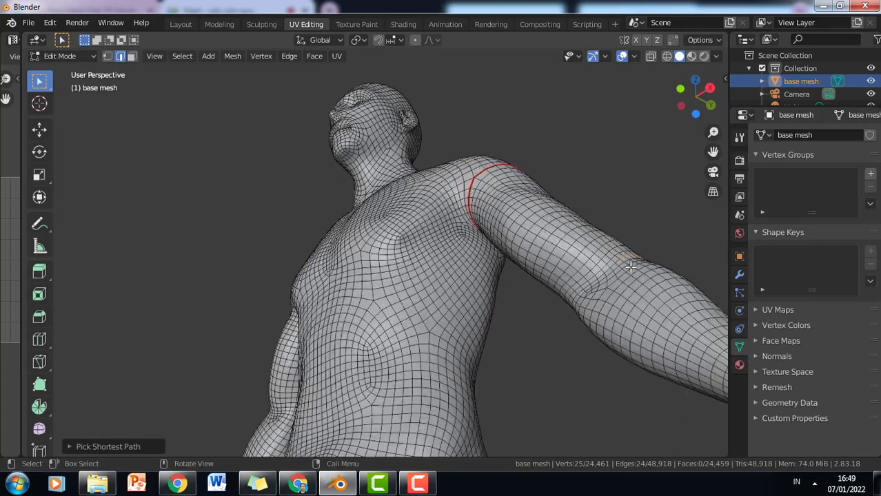
{"action": "scroll", "coordinate": [631, 267], "scroll_direction": "up", "scroll_amount": 1}
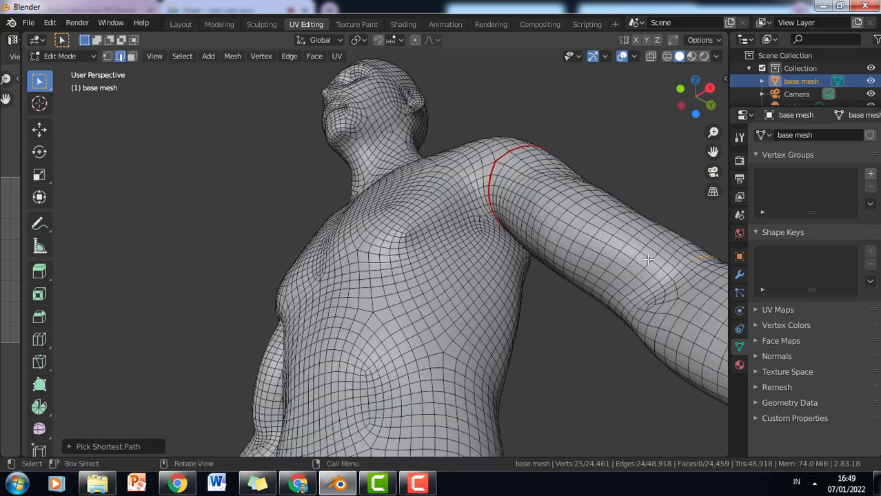
{"action": "left_click", "coordinate": [688, 263], "text": "ctrl"}
{"action": "middle_click_drag", "start_coordinate": [687, 263], "coordinate": [555, 278]}
Mark the selected elbow edge loop as a seam and clear the loop selection.
{"action": "right_click", "coordinate": [331, 392]}
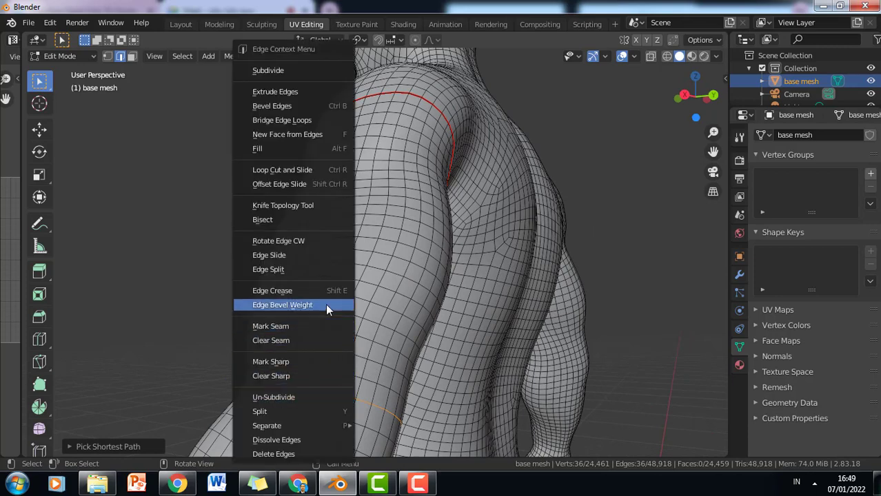
{"action": "left_click", "coordinate": [321, 327]}
{"action": "left_click", "coordinate": [218, 288]}
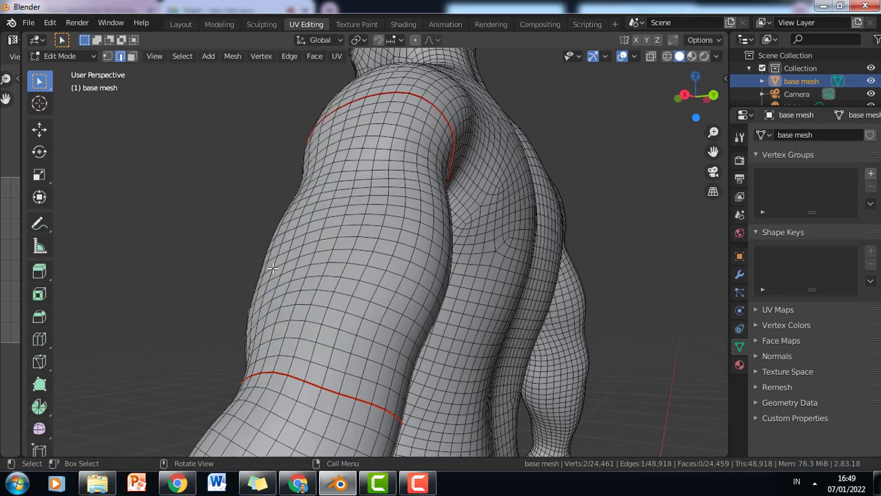
Select a closed shortest-path edge loop around the wrist of the arm with the shoulder and elbow seams.
{"action": "scroll", "coordinate": [318, 252], "scroll_direction": "down", "scroll_amount": 4}
{"action": "middle_click_drag", "start_coordinate": [303, 244], "coordinate": [501, 331]}
{"action": "scroll", "coordinate": [528, 389], "scroll_direction": "up", "scroll_amount": 2}
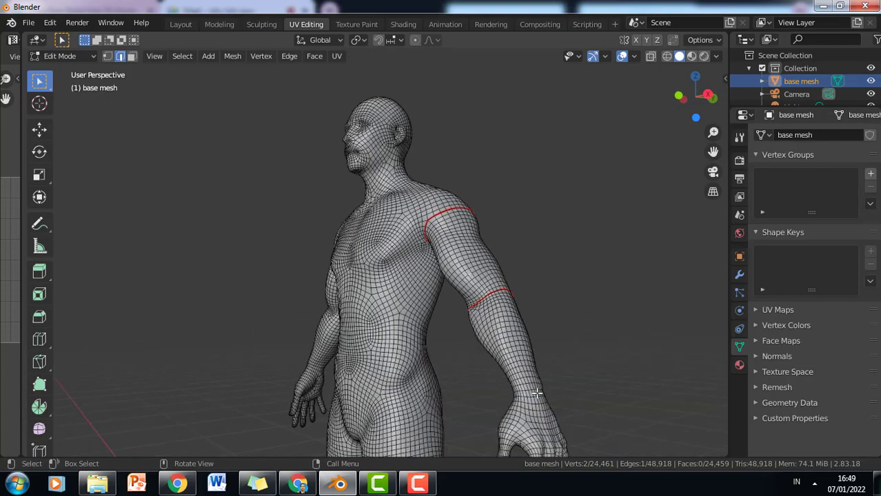
{"action": "middle_click_drag", "start_coordinate": [567, 368], "coordinate": [531, 344]}
{"action": "scroll", "coordinate": [521, 350], "scroll_direction": "up", "scroll_amount": 2}
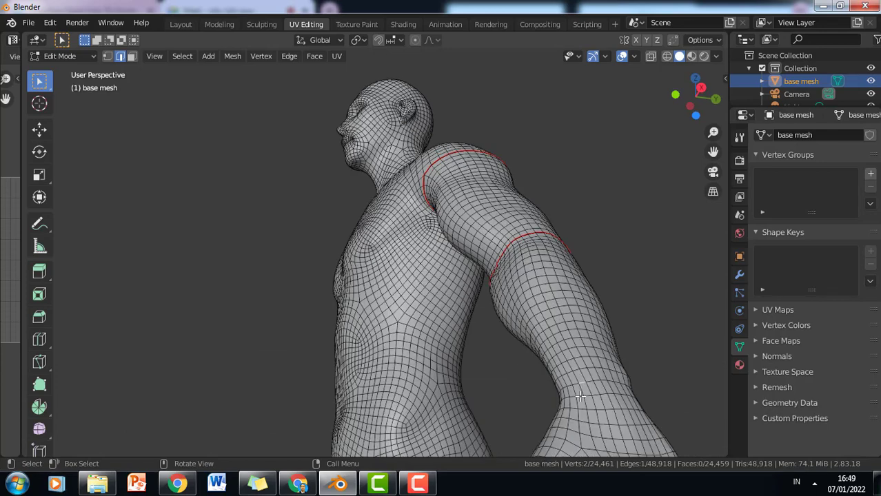
{"action": "middle_click_drag", "start_coordinate": [611, 348], "coordinate": [436, 333]}
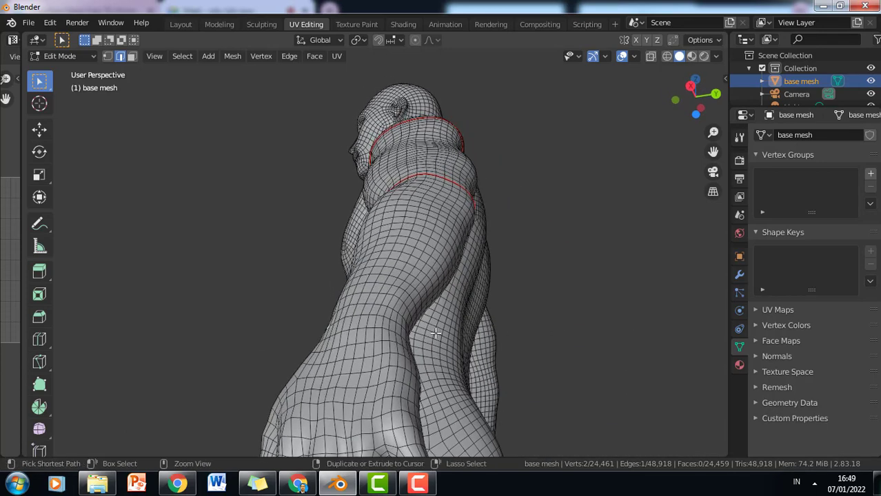
{"action": "left_click", "coordinate": [393, 321], "text": "ctrl"}
{"action": "middle_click_drag", "start_coordinate": [392, 321], "coordinate": [236, 316]}
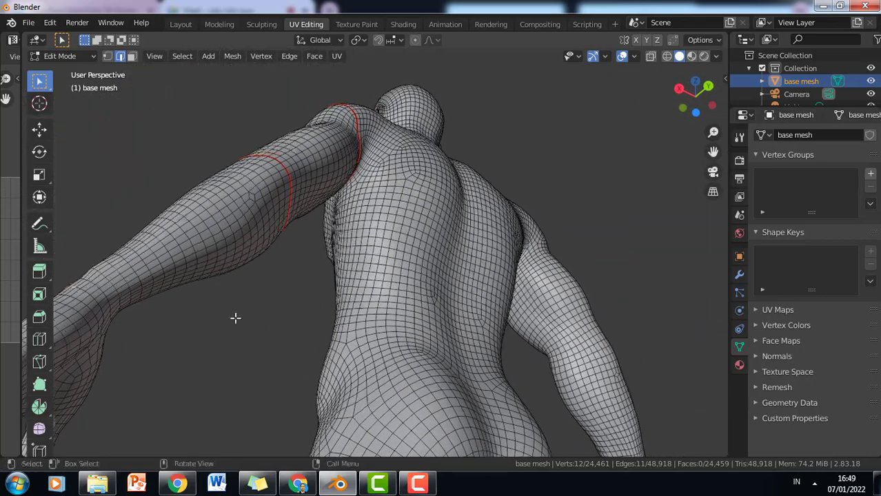
{"action": "left_click", "coordinate": [111, 306], "text": "ctrl"}
{"action": "middle_click_drag", "start_coordinate": [111, 306], "coordinate": [539, 331]}
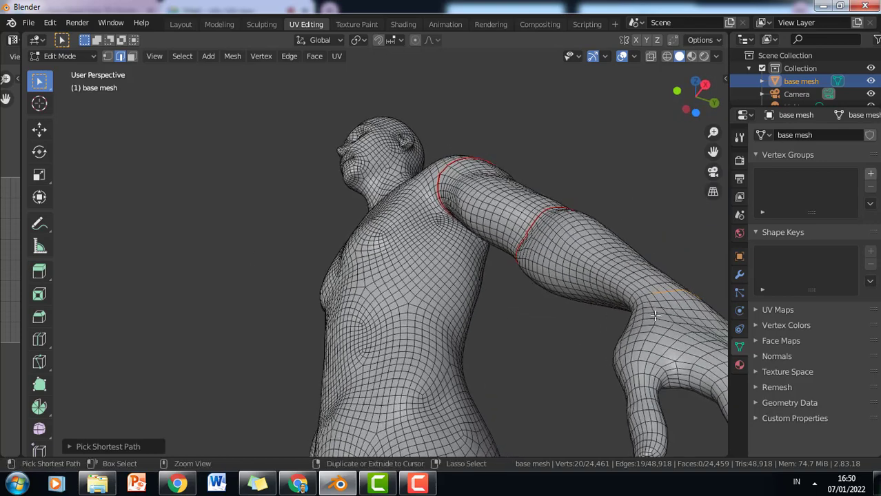
{"action": "left_click", "coordinate": [648, 295], "text": "ctrl"}
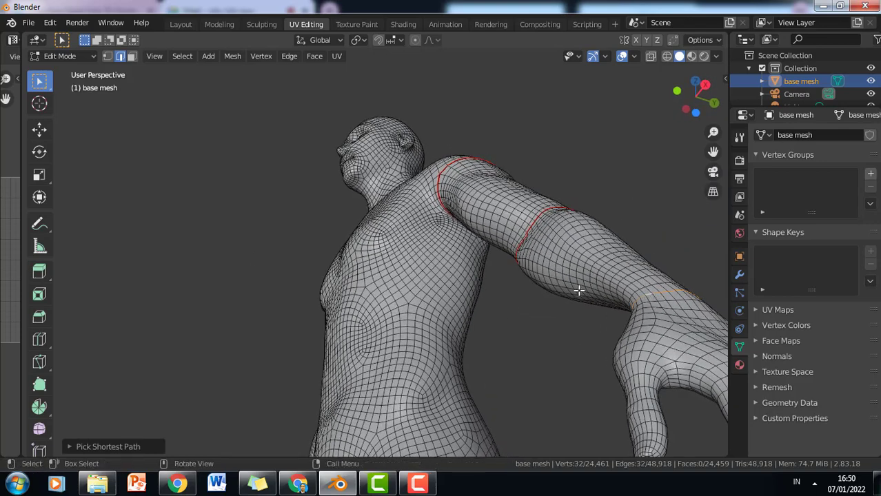
Mark the selected wrist edge loop as a seam and clear the loop selection.
{"action": "right_click", "coordinate": [651, 293]}
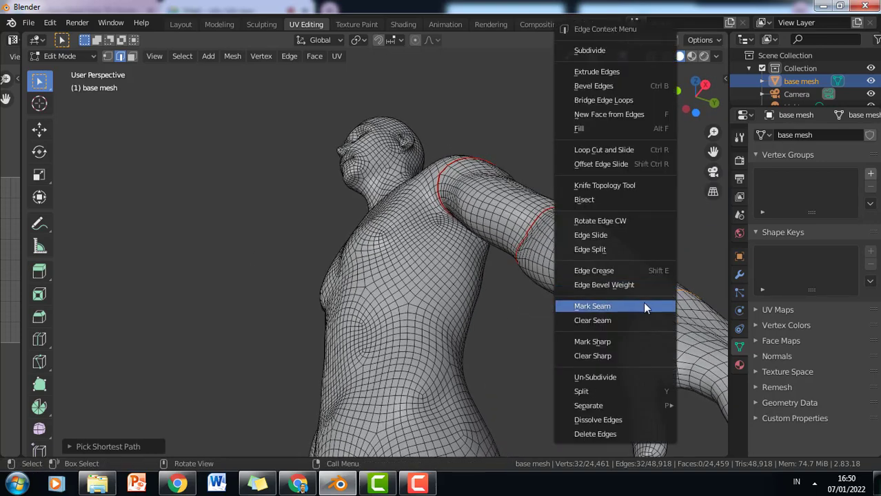
{"action": "left_click", "coordinate": [644, 302]}
{"action": "left_click", "coordinate": [662, 226]}
{"action": "middle_click_drag", "start_coordinate": [662, 226], "coordinate": [544, 386]}
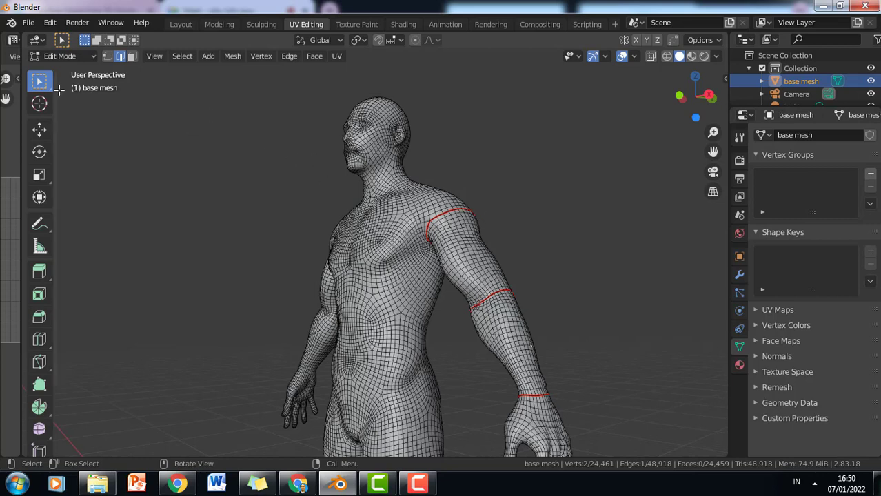
Switch the base mesh to Sculpt Mode and initialize its face sets by UV seams.
{"action": "left_click", "coordinate": [59, 56]}
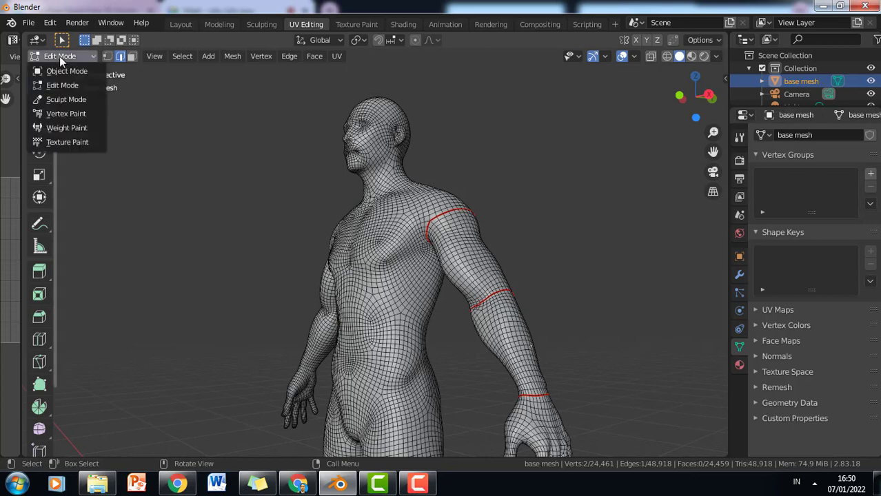
{"action": "left_click", "coordinate": [69, 102]}
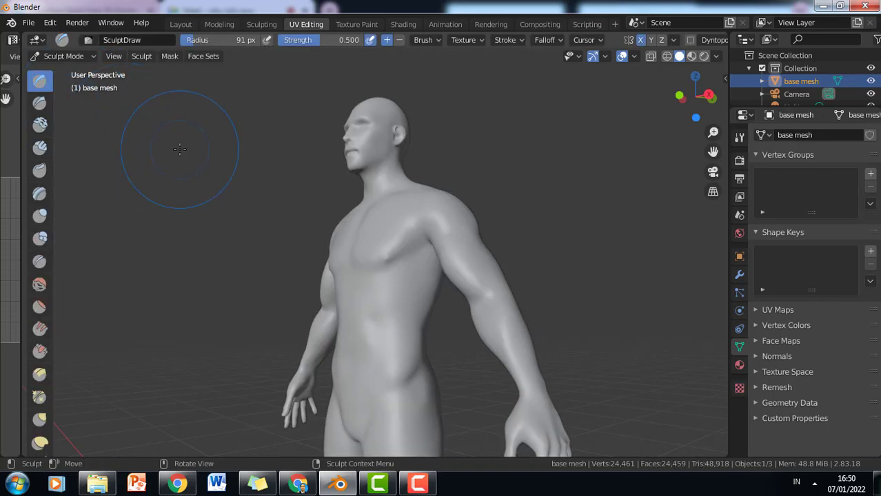
{"action": "left_click", "coordinate": [209, 58]}
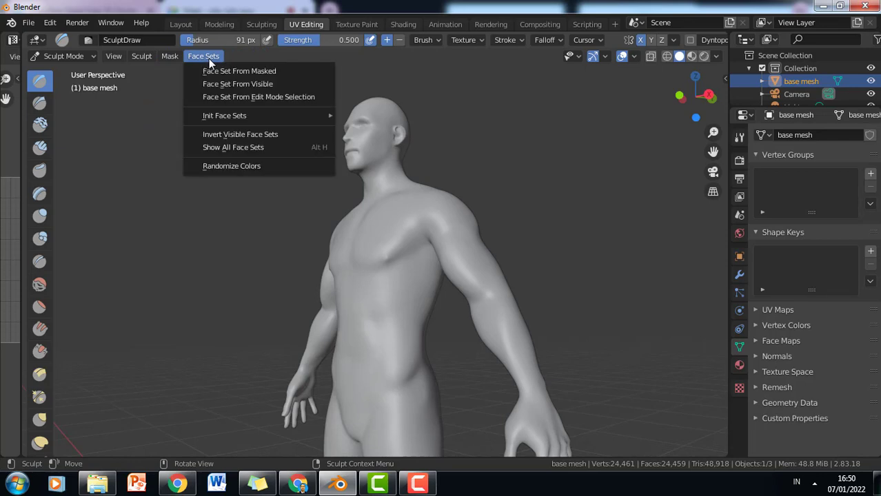
{"action": "mouse_move", "coordinate": [223, 116]}
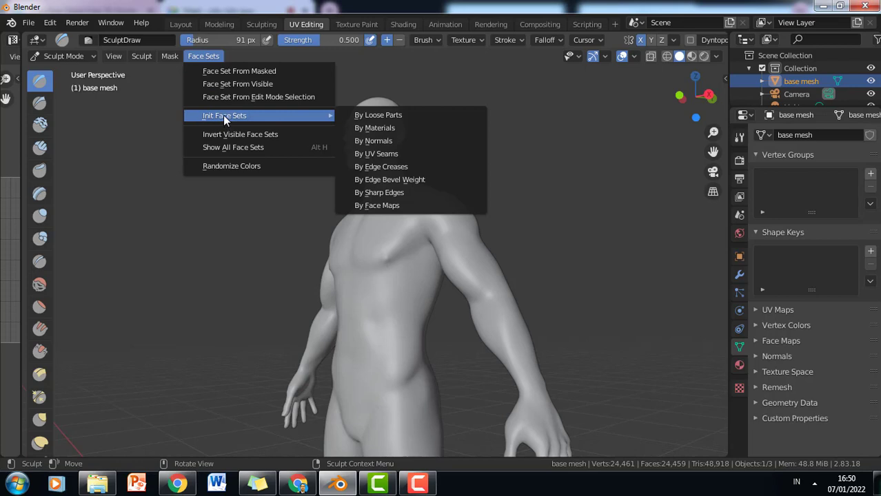
{"action": "left_click", "coordinate": [415, 154]}
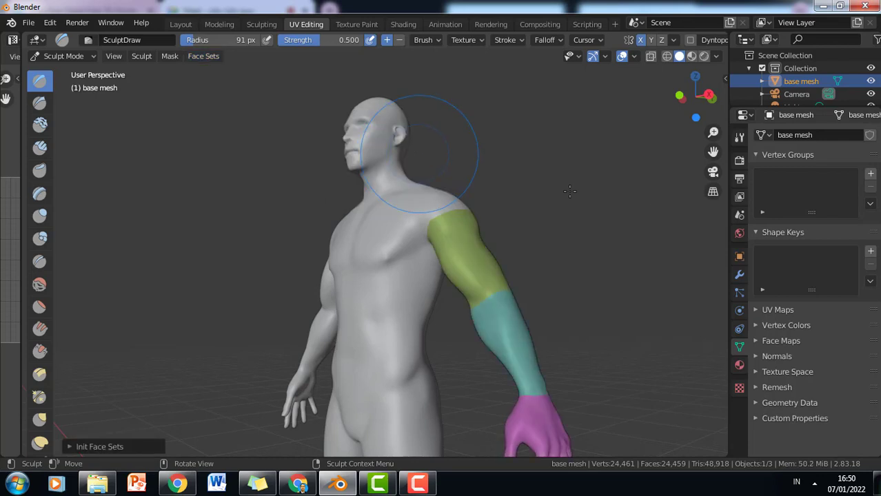
Return to Edit Mode and select a closed shortest-path edge loop around the base of the neck.
{"action": "left_click", "coordinate": [54, 57]}
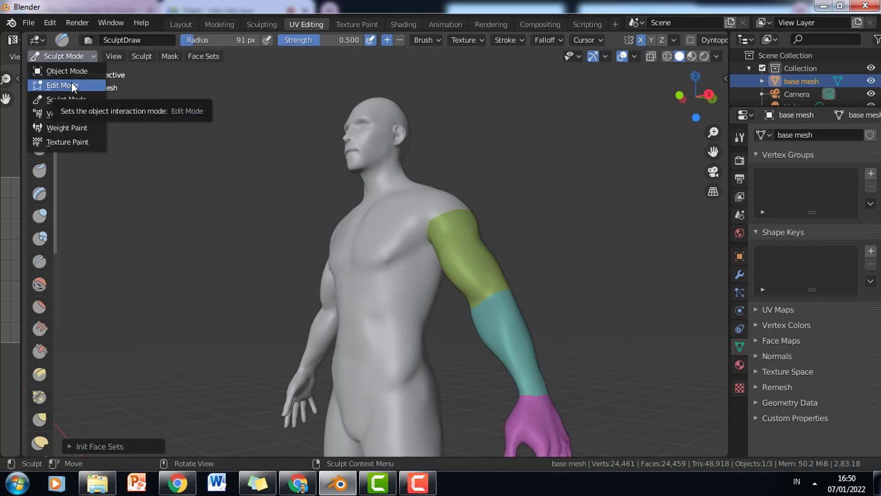
{"action": "left_click", "coordinate": [71, 85]}
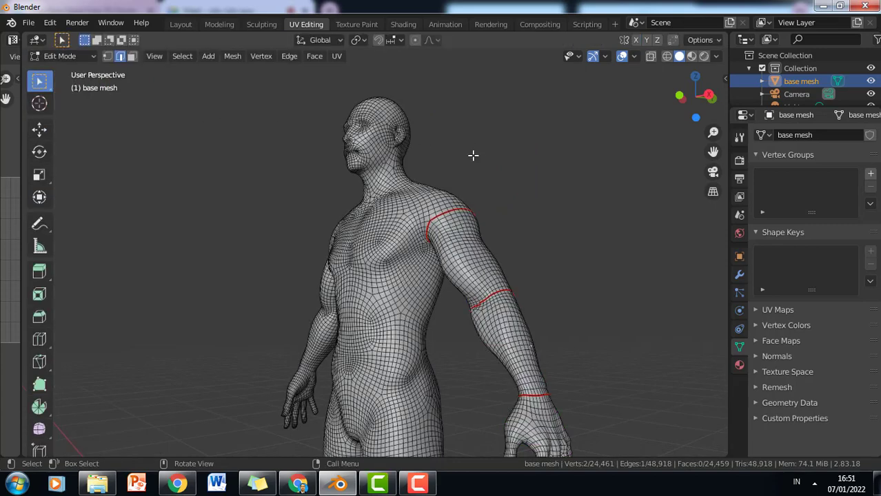
{"action": "scroll", "coordinate": [471, 131], "scroll_direction": "up", "scroll_amount": 3}
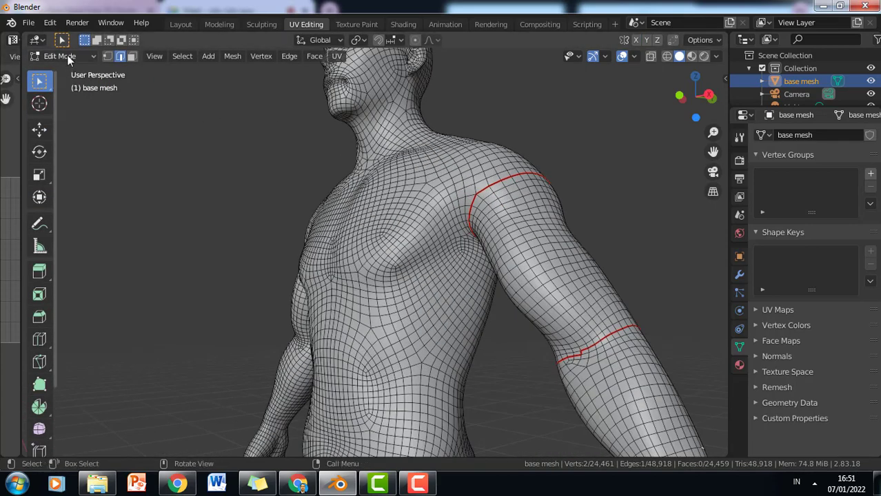
{"action": "middle_click_drag", "start_coordinate": [258, 136], "coordinate": [271, 170]}
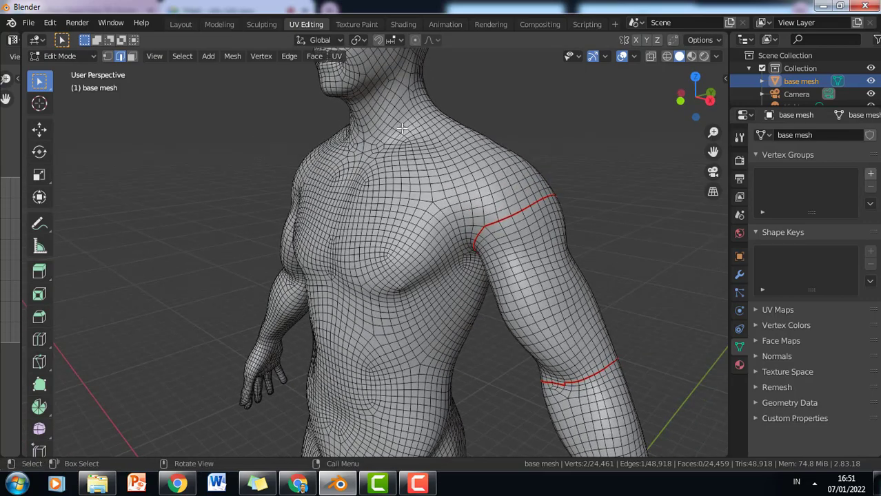
{"action": "middle_click_drag", "start_coordinate": [513, 109], "coordinate": [361, 117]}
{"action": "left_click", "coordinate": [470, 161], "text": "ctrl"}
{"action": "left_click", "coordinate": [356, 210], "text": "ctrl"}
{"action": "left_click", "coordinate": [333, 156], "text": "ctrl"}
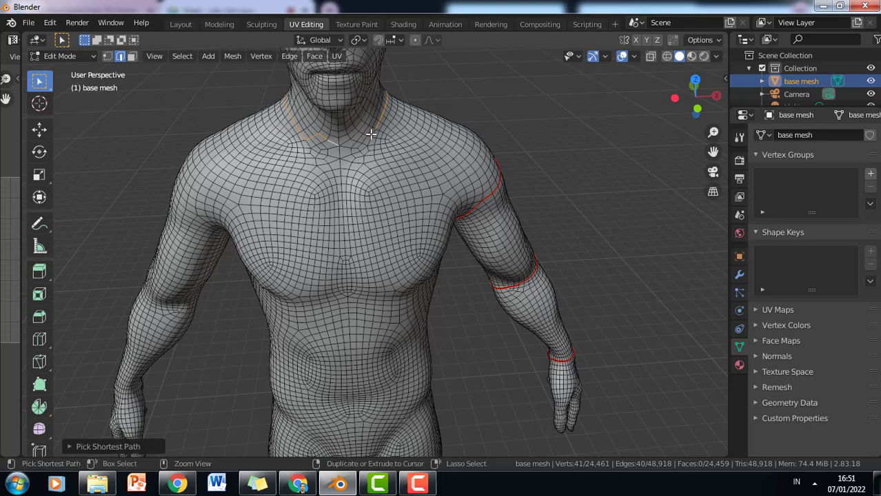
{"action": "left_click", "coordinate": [382, 121], "text": "ctrl"}
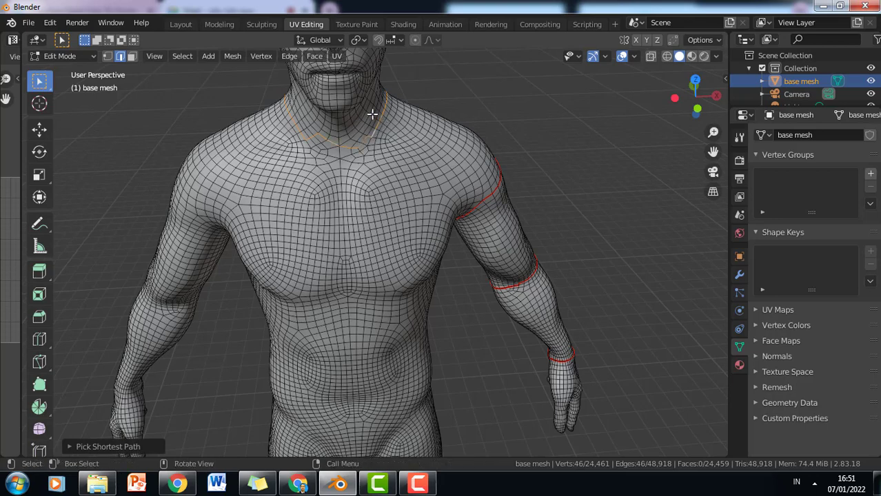
Mark the selected neck edge loop as a seam and clear the loop selection.
{"action": "scroll", "coordinate": [374, 112], "scroll_direction": "up", "scroll_amount": 2}
{"action": "right_click", "coordinate": [352, 91]}
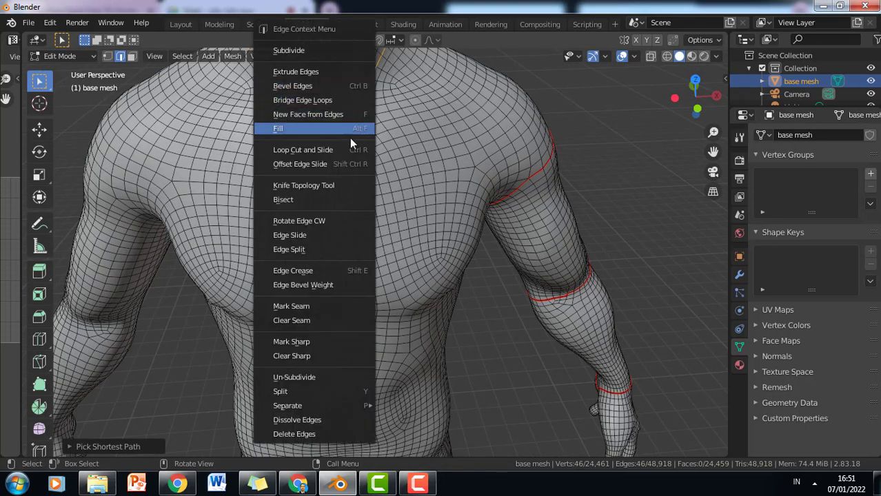
{"action": "left_click", "coordinate": [328, 304]}
{"action": "left_click", "coordinate": [600, 176]}
{"action": "scroll", "coordinate": [593, 177], "scroll_direction": "down", "scroll_amount": 3}
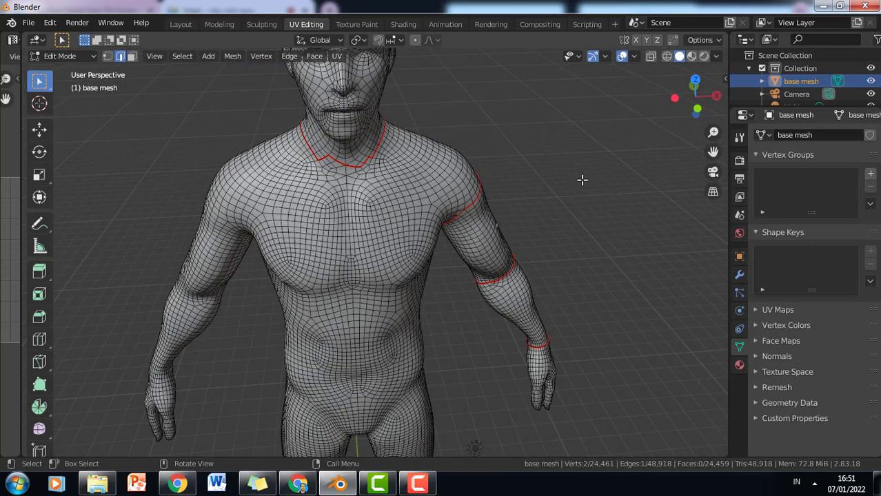
{"action": "scroll", "coordinate": [582, 180], "scroll_direction": "down", "scroll_amount": 2}
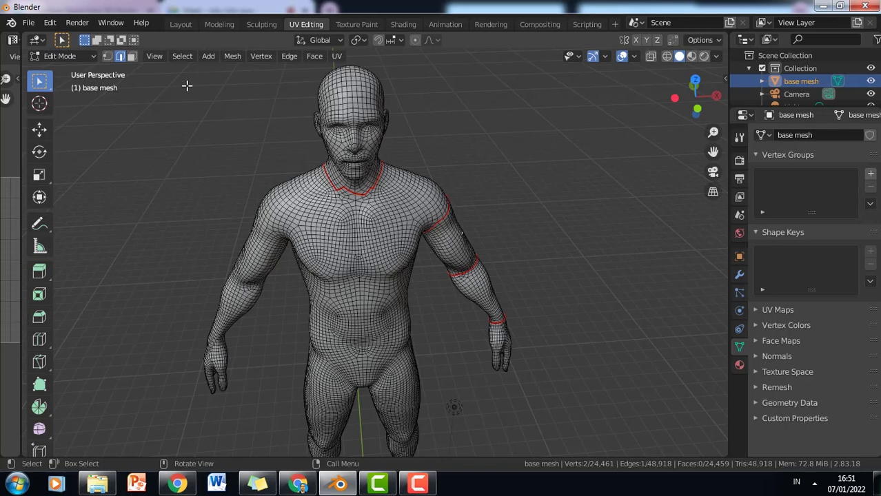
Switch the base mesh to Sculpt Mode and reinitialize its face sets by UV seams to include the neck seam.
{"action": "left_click", "coordinate": [79, 55]}
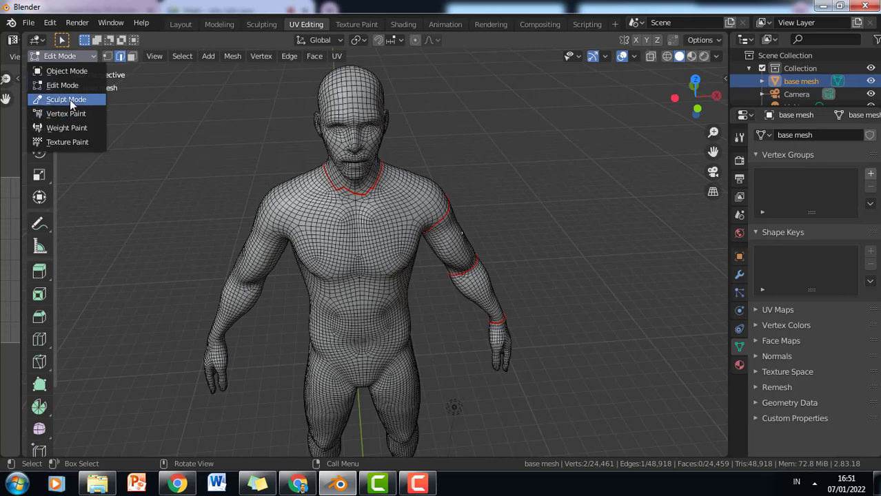
{"action": "left_click", "coordinate": [70, 99]}
{"action": "left_click", "coordinate": [207, 58]}
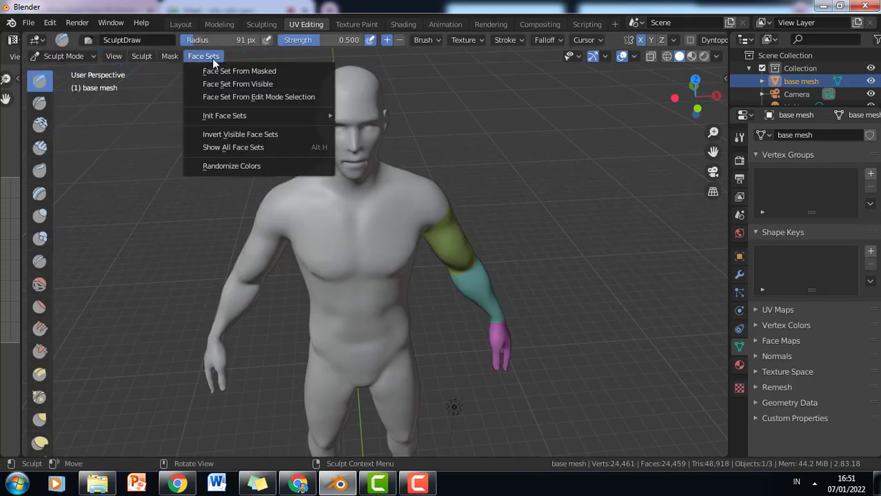
{"action": "mouse_move", "coordinate": [231, 120]}
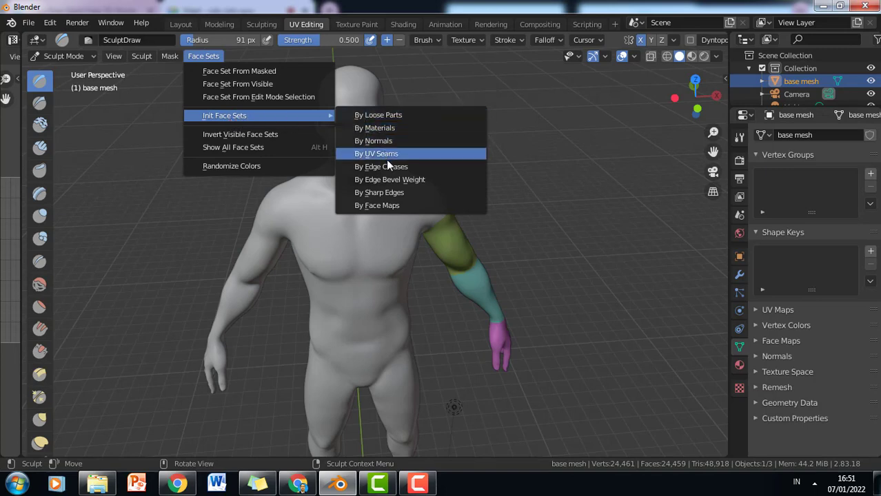
{"action": "left_click", "coordinate": [411, 157]}
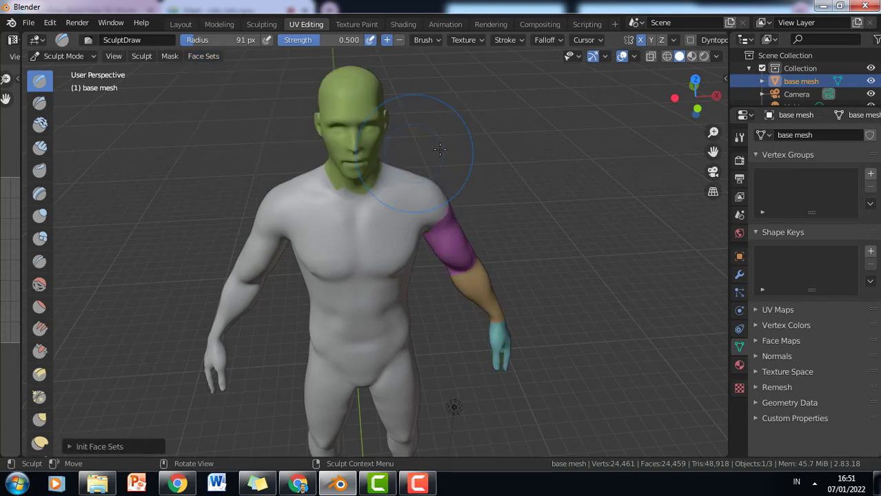
Examine the face sets on the head and both arms of the base mesh from the side and the front.
{"action": "mouse_move", "coordinate": [481, 153]}
{"action": "middle_mouse_down"}
{"action": "mouse_move", "coordinate": [476, 134]}
{"action": "mouse_move", "coordinate": [437, 106]}
{"action": "mouse_move", "coordinate": [413, 118]}
{"action": "middle_mouse_up"}
{"action": "scroll", "coordinate": [443, 148], "scroll_direction": "up", "scroll_amount": 2}
{"action": "scroll", "coordinate": [455, 164], "scroll_direction": "down", "scroll_amount": 1}
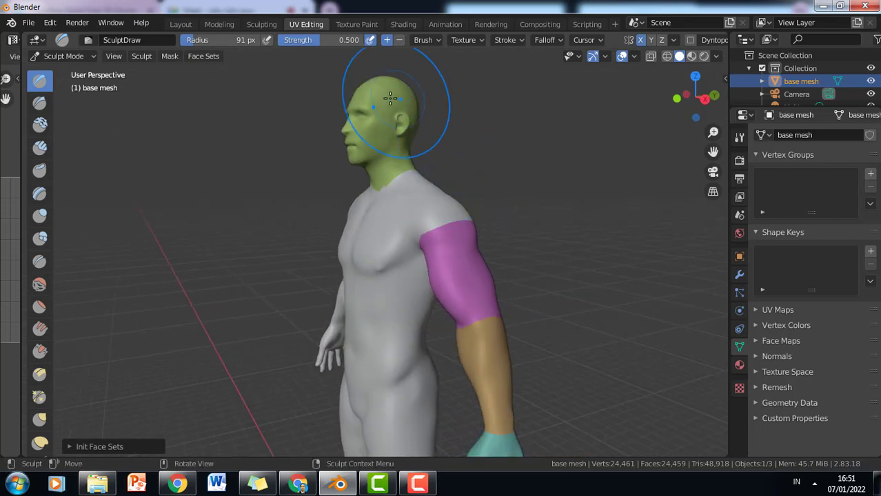
{"action": "scroll", "coordinate": [474, 307], "scroll_direction": "down", "scroll_amount": 1}
{"action": "scroll", "coordinate": [456, 270], "scroll_direction": "up", "scroll_amount": 1}
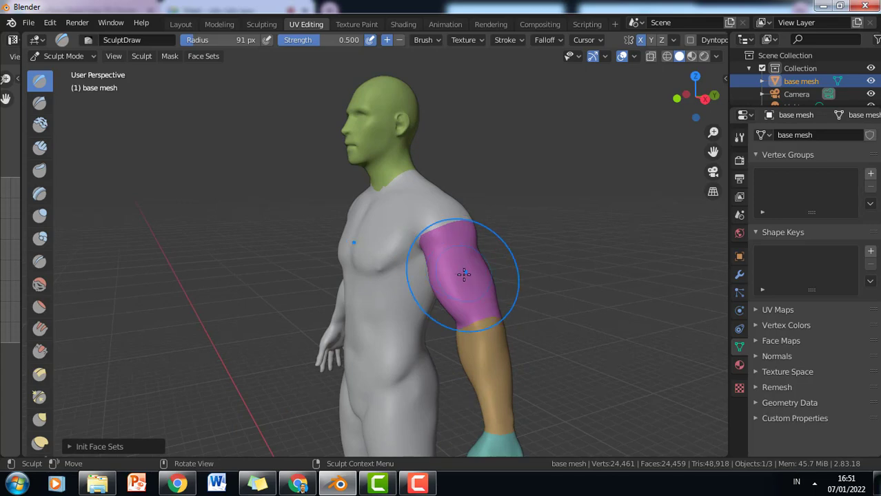
{"action": "scroll", "coordinate": [468, 274], "scroll_direction": "down", "scroll_amount": 2}
{"action": "middle_click_drag", "start_coordinate": [468, 252], "coordinate": [569, 253]}
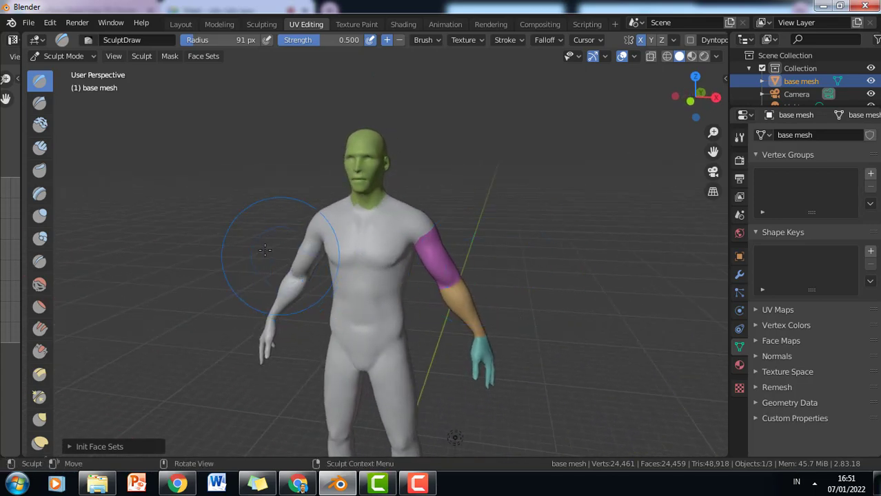
{"action": "left_click_drag", "start_coordinate": [299, 284], "coordinate": [255, 316]}
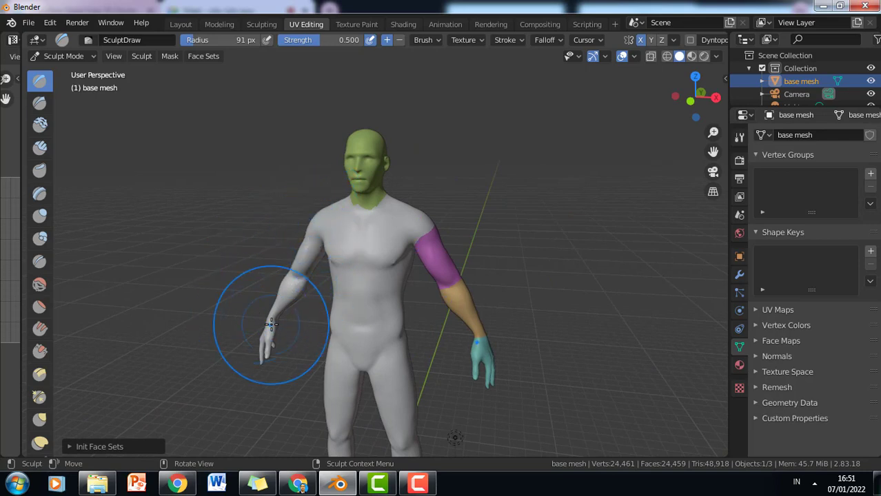
{"action": "scroll", "coordinate": [502, 183], "scroll_direction": "up", "scroll_amount": 4}
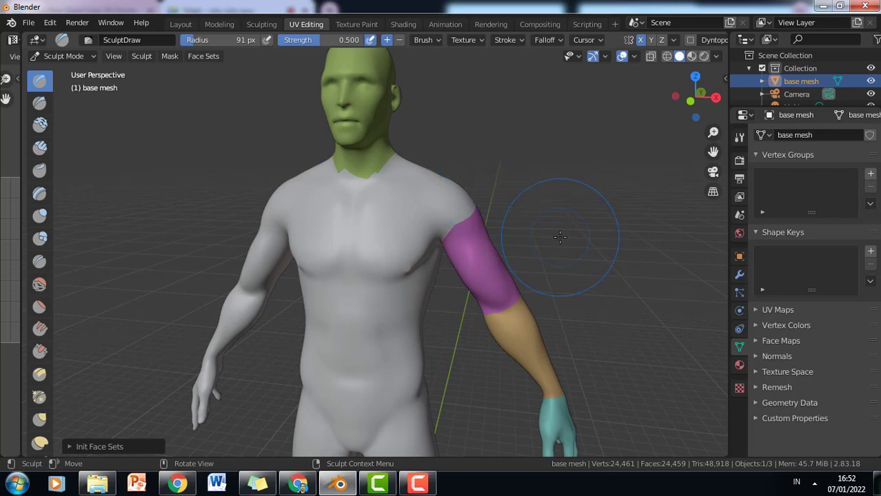
{"action": "middle_click_drag", "start_coordinate": [560, 237], "coordinate": [526, 238]}
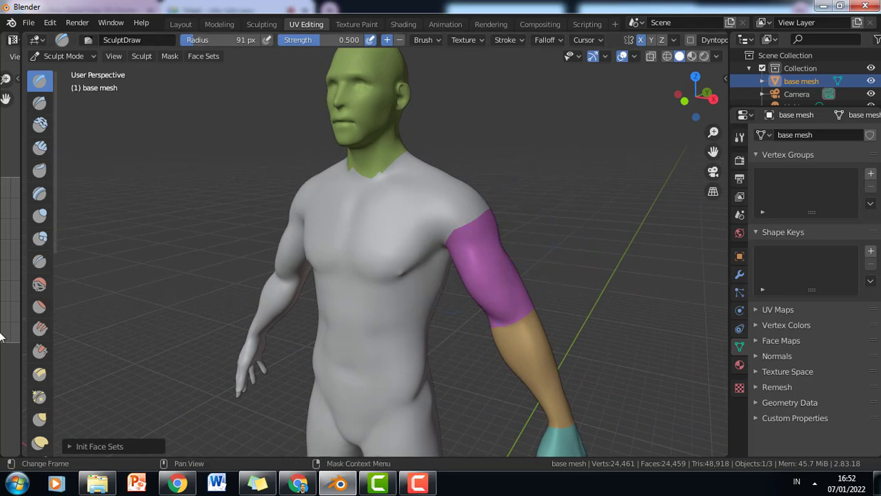
Activate the Pose brush and set its Rotation Origins to Face Sets.
{"action": "scroll", "coordinate": [43, 289], "scroll_direction": "down", "scroll_amount": 6}
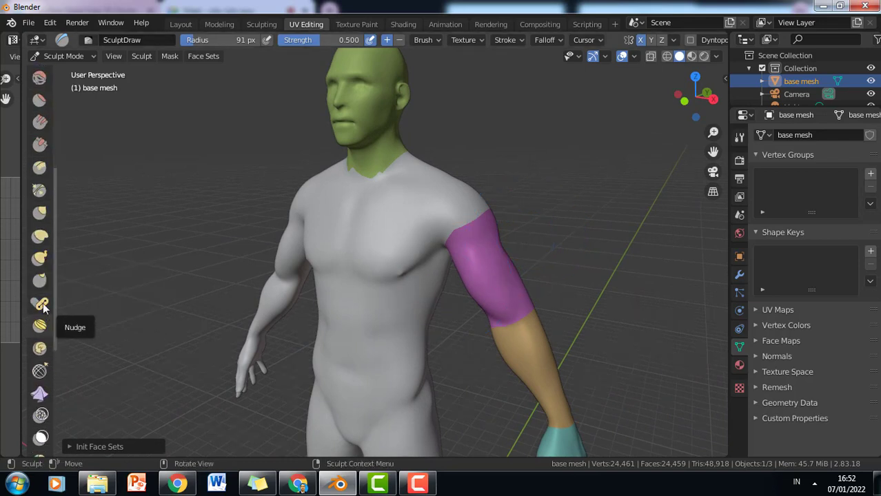
{"action": "left_click", "coordinate": [41, 305]}
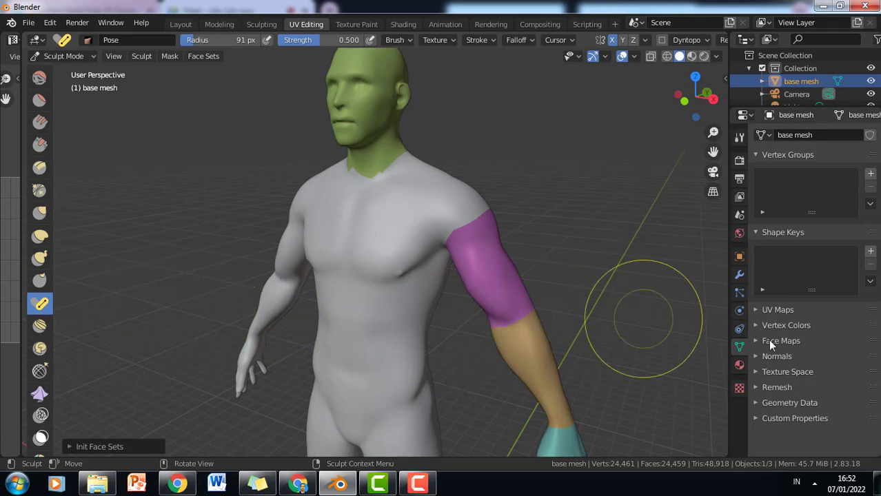
{"action": "left_click", "coordinate": [740, 138]}
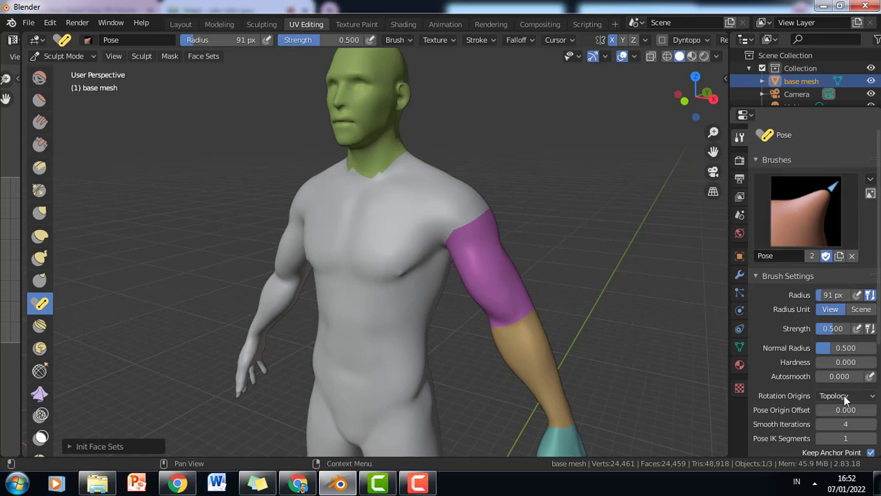
{"action": "scroll", "coordinate": [842, 395], "scroll_direction": "down", "scroll_amount": 3}
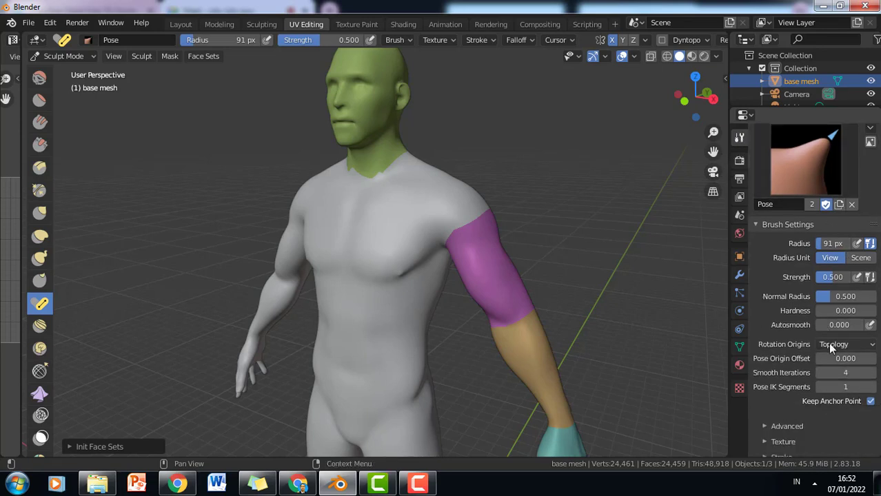
{"action": "left_click", "coordinate": [828, 343]}
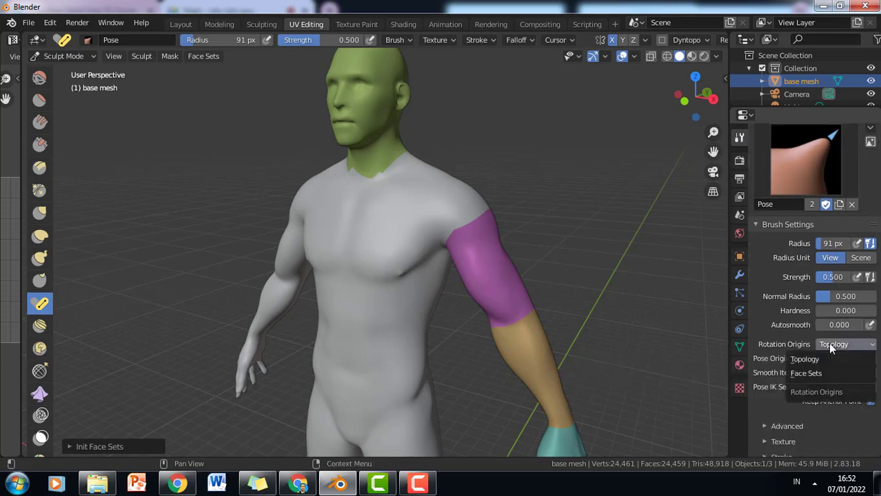
{"action": "left_click", "coordinate": [805, 372]}
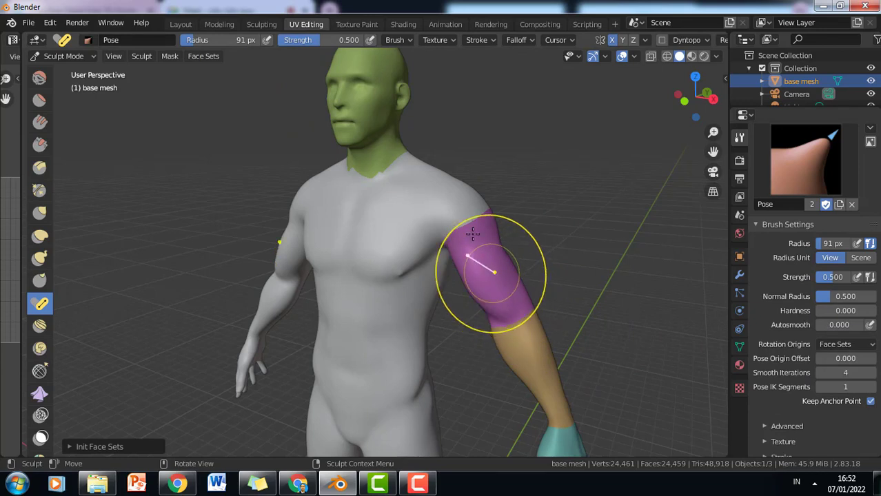
Try to pose the seamed arm from the wrist with the Pose brush, and undo the stroke.
{"action": "scroll", "coordinate": [516, 331], "scroll_direction": "down", "scroll_amount": 1}
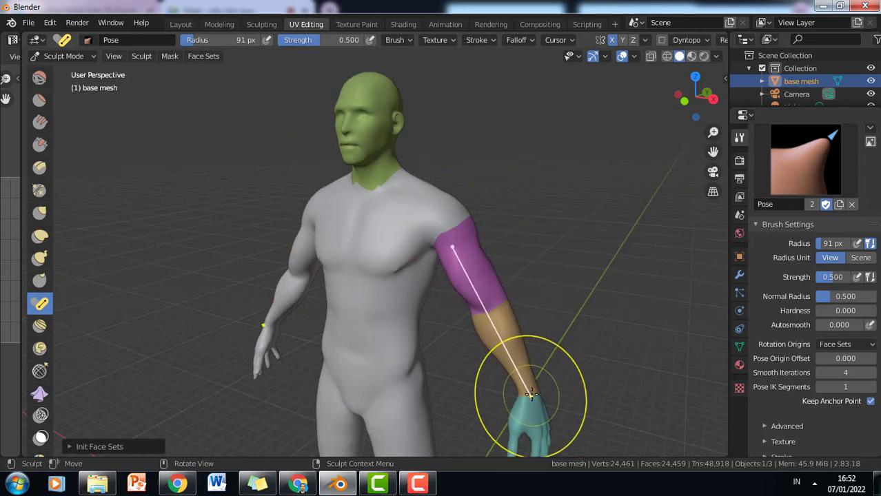
{"action": "left_click_drag", "start_coordinate": [526, 393], "coordinate": [497, 382]}
{"action": "key", "text": "ctrl+z"}
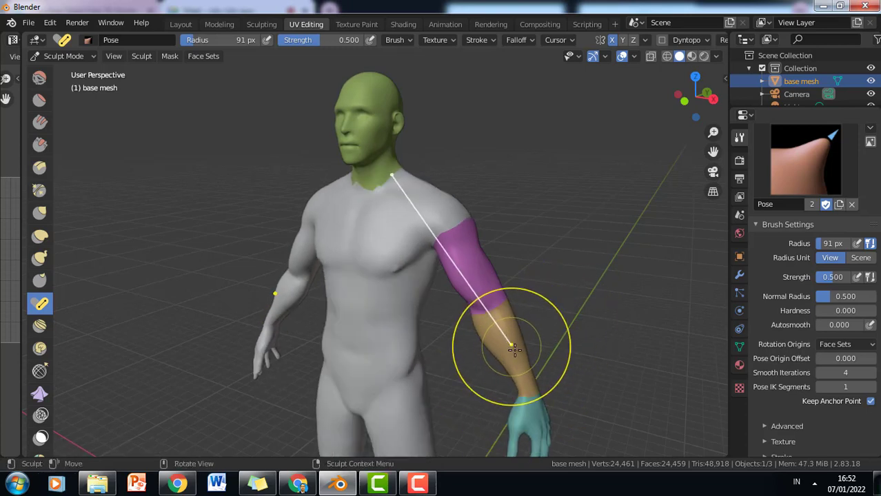
Set the Pose brush radius to 80 px and its strength to 0.268.
{"action": "mouse_move", "coordinate": [558, 365]}
{"action": "middle_mouse_down"}
{"action": "mouse_move", "coordinate": [533, 355]}
{"action": "mouse_move", "coordinate": [550, 355]}
{"action": "middle_mouse_up"}
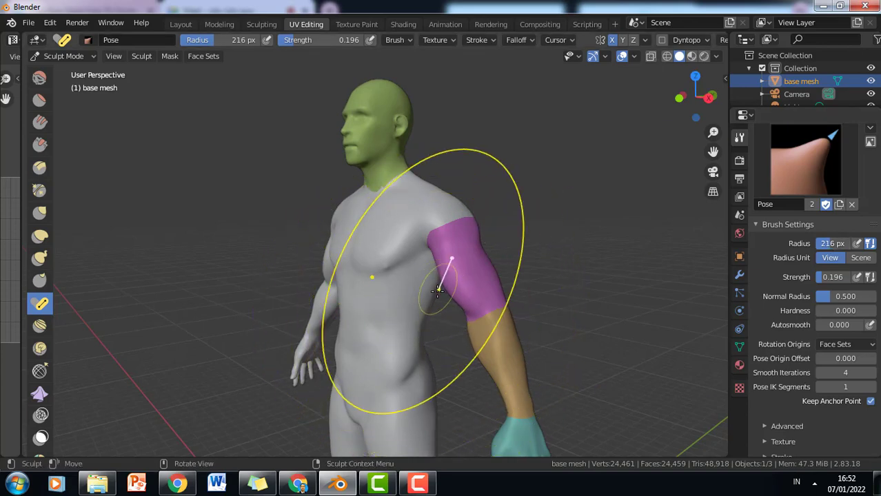
{"action": "key", "text": "bracketleft"}
{"action": "key", "text": "bracketleft"}
{"action": "key", "text": "bracketleft"}
{"action": "key", "text": "bracketleft"}
{"action": "key", "text": "bracketleft"}
{"action": "key", "text": "bracketleft"}
{"action": "key", "text": "bracketleft"}
{"action": "key", "text": "bracketleft"}
{"action": "key", "text": "bracketleft"}
{"action": "key", "text": "bracketleft"}
{"action": "key", "text": "bracketleft"}
{"action": "key", "text": "bracketleft"}
{"action": "key", "text": "bracketleft"}
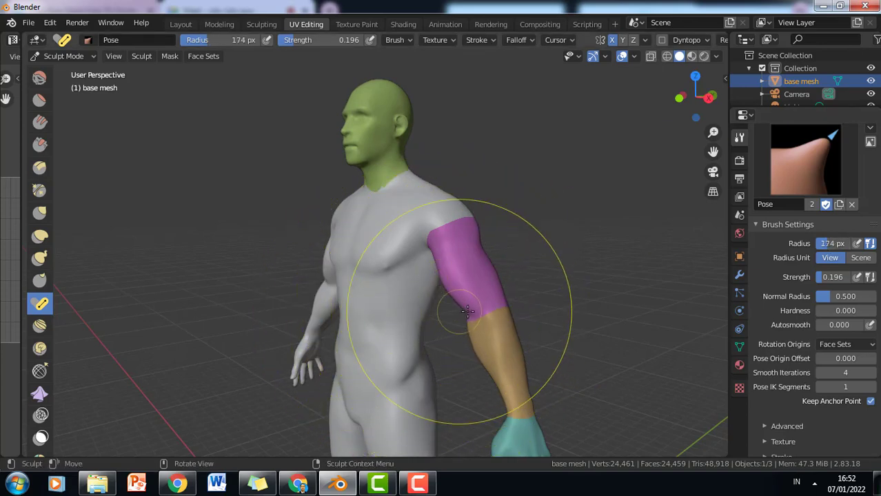
{"action": "key", "text": "bracketright"}
{"action": "key", "text": "bracketright"}
{"action": "key", "text": "bracketright"}
{"action": "key", "text": "bracketright"}
{"action": "key", "text": "bracketright"}
{"action": "key", "text": "bracketright"}
{"action": "key", "text": "bracketright"}
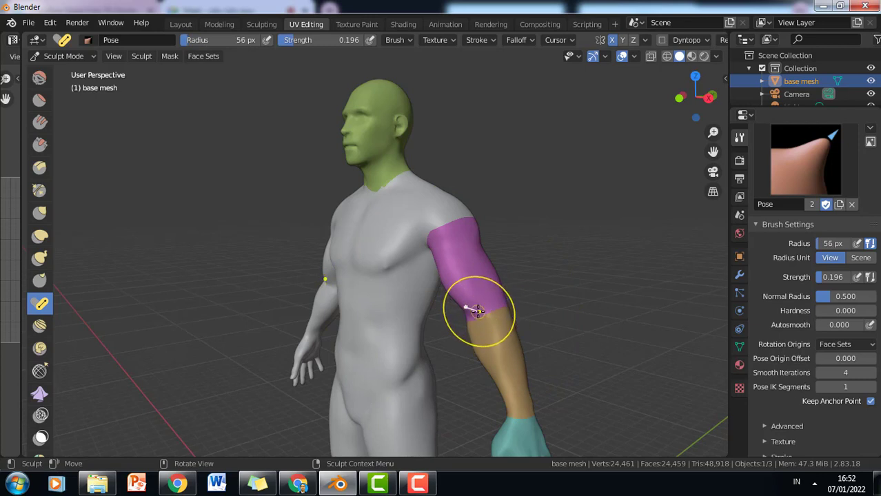
{"action": "key", "text": "bracketright"}
{"action": "key", "text": "bracketright"}
{"action": "key", "text": "bracketright"}
{"action": "key", "text": "bracketright"}
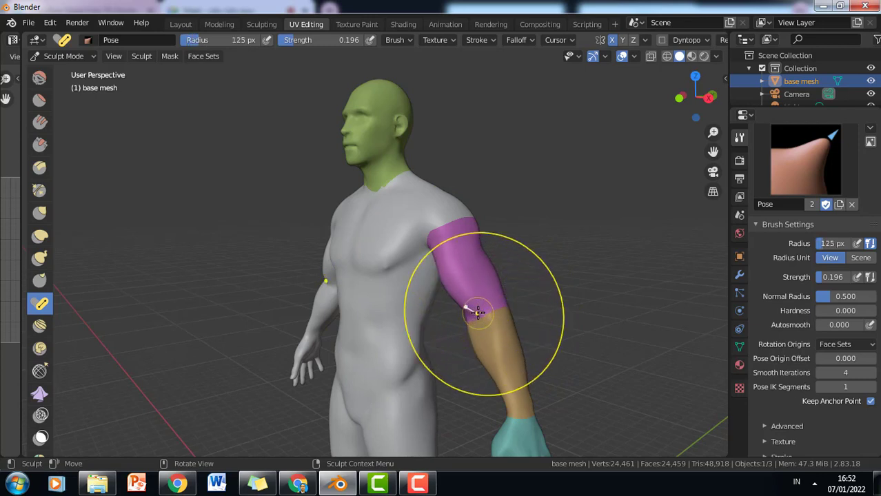
{"action": "key", "text": "bracketleft"}
{"action": "key", "text": "bracketleft"}
{"action": "key", "text": "bracketleft"}
{"action": "key", "text": "bracketleft"}
{"action": "key", "text": "bracketleft"}
{"action": "key", "text": "bracketleft"}
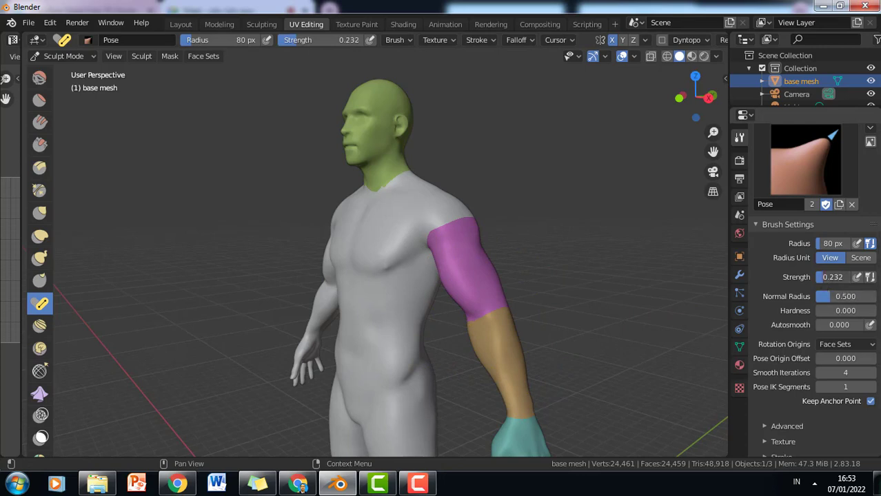
{"action": "left_click_drag", "start_coordinate": [824, 277], "coordinate": [825, 277]}
Try a short Pose brush stroke near the wrist of the seamed arm, and undo it.
{"action": "scroll", "coordinate": [648, 289], "scroll_direction": "down", "scroll_amount": 2}
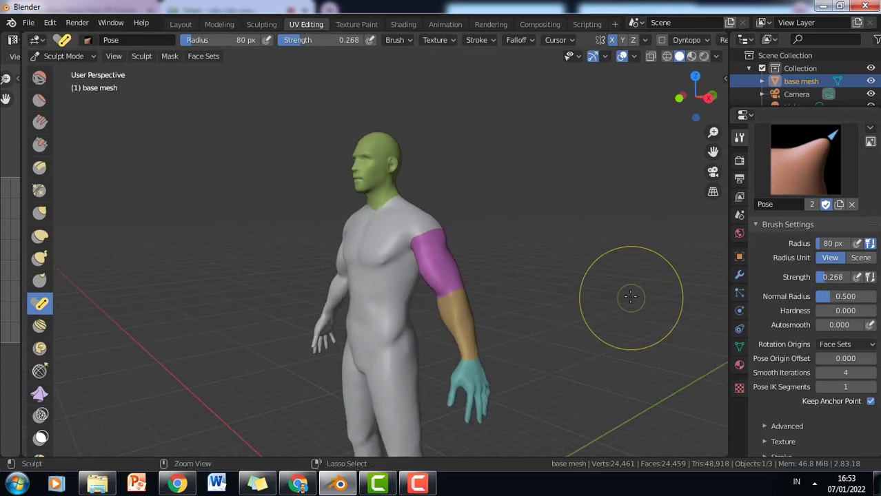
{"action": "scroll", "coordinate": [626, 294], "scroll_direction": "up", "scroll_amount": 1}
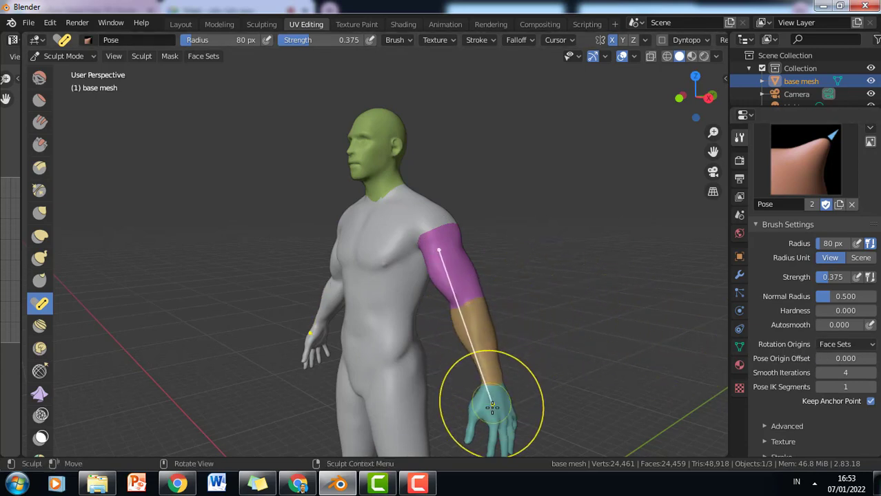
{"action": "mouse_move", "coordinate": [492, 377]}
{"action": "left_mouse_down"}
{"action": "mouse_move", "coordinate": [479, 371]}
{"action": "mouse_move", "coordinate": [486, 375]}
{"action": "left_mouse_up"}
{"action": "key", "text": "ctrl+z"}
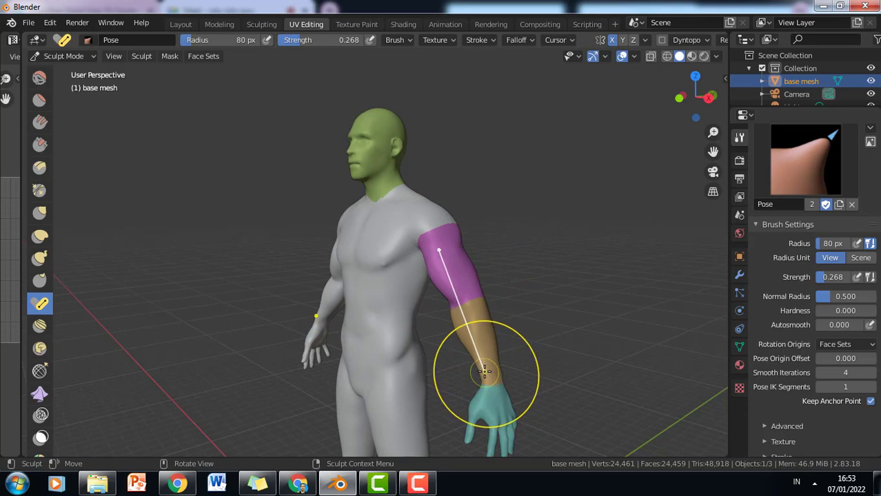
Try the Pose brush on the forearm with its radius reduced to 28 px, and return the radius to 80 px.
{"action": "key", "text": "bracketleft"}
{"action": "key", "text": "bracketleft"}
{"action": "key", "text": "bracketleft"}
{"action": "key", "text": "bracketleft"}
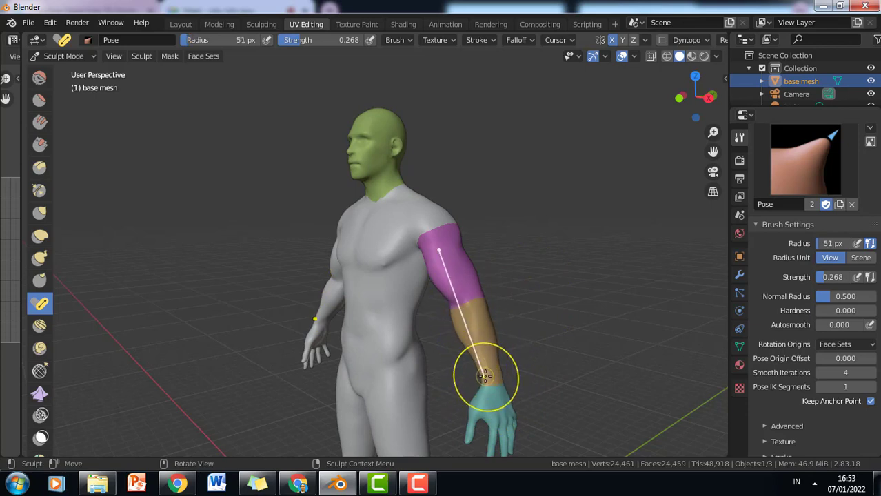
{"action": "key", "text": "bracketleft"}
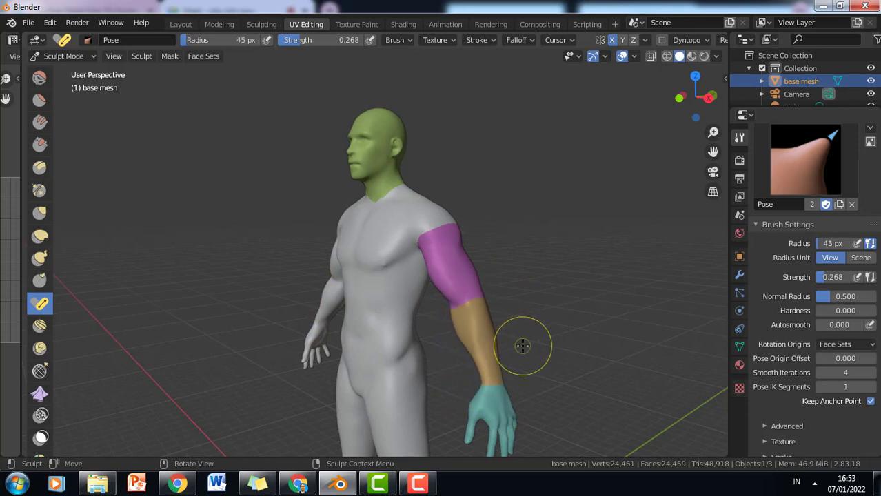
{"action": "middle_click_drag", "start_coordinate": [523, 345], "coordinate": [461, 315]}
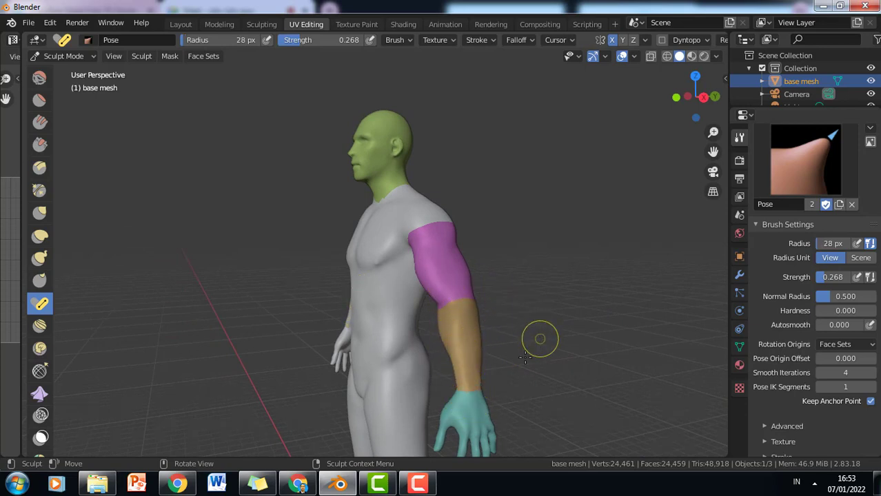
{"action": "left_click_drag", "start_coordinate": [463, 377], "coordinate": [462, 374]}
{"action": "key", "text": "f"}
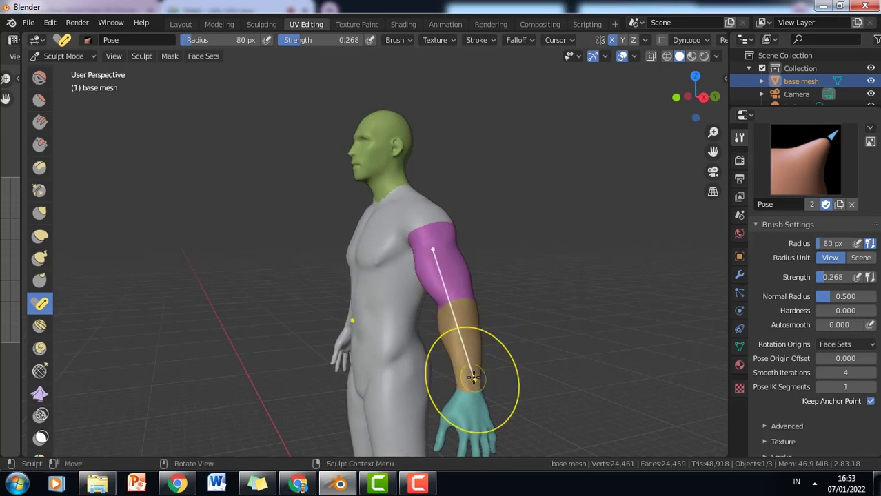
{"action": "left_click", "coordinate": [527, 372]}
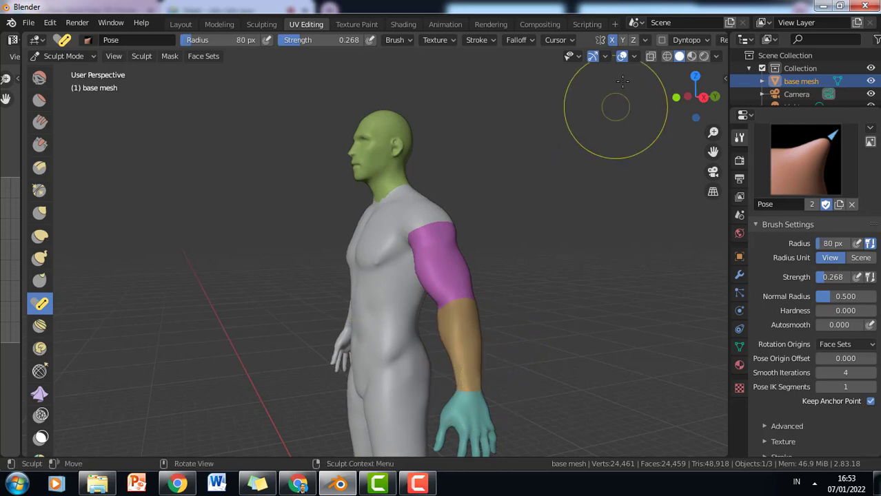
Turn off X symmetry and use the Pose brush to bend the forearm and hand of the seamed arm forward.
{"action": "left_click", "coordinate": [612, 40]}
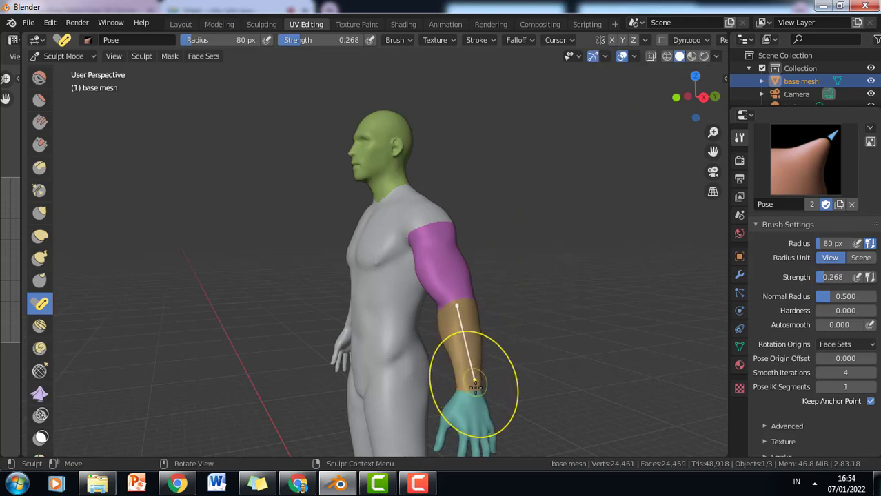
{"action": "mouse_move", "coordinate": [475, 388]}
{"action": "left_mouse_down"}
{"action": "mouse_move", "coordinate": [457, 360]}
{"action": "mouse_move", "coordinate": [429, 362]}
{"action": "mouse_move", "coordinate": [419, 351]}
{"action": "mouse_move", "coordinate": [481, 375]}
{"action": "mouse_move", "coordinate": [419, 346]}
{"action": "mouse_move", "coordinate": [441, 372]}
{"action": "mouse_move", "coordinate": [452, 369]}
{"action": "mouse_move", "coordinate": [437, 368]}
{"action": "mouse_move", "coordinate": [433, 348]}
{"action": "mouse_move", "coordinate": [428, 359]}
{"action": "left_mouse_up"}
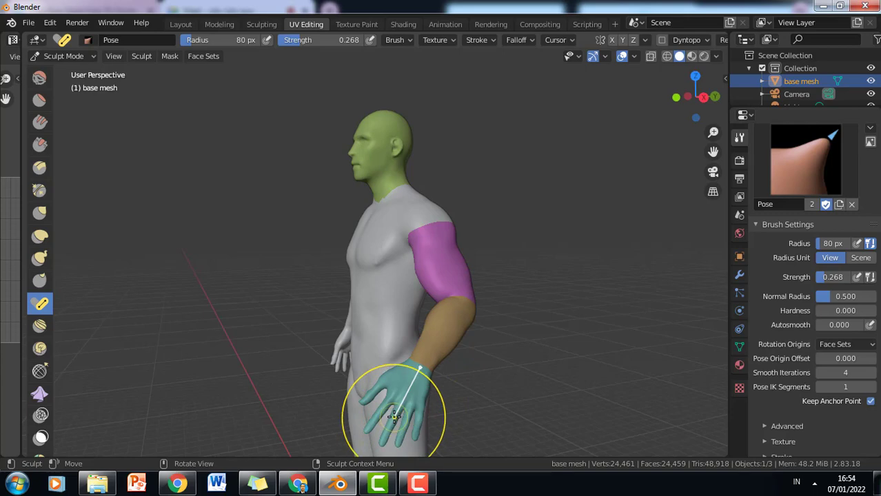
{"action": "mouse_move", "coordinate": [394, 416]}
{"action": "left_mouse_down"}
{"action": "mouse_move", "coordinate": [383, 419]}
{"action": "mouse_move", "coordinate": [373, 402]}
{"action": "left_mouse_up"}
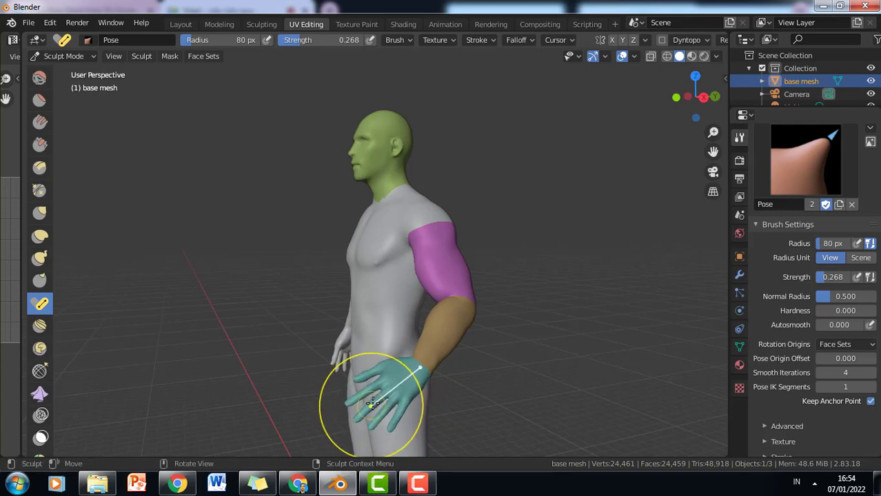
{"action": "mouse_move", "coordinate": [372, 402]}
{"action": "middle_mouse_down"}
{"action": "mouse_move", "coordinate": [403, 374]}
{"action": "mouse_move", "coordinate": [478, 369]}
{"action": "mouse_move", "coordinate": [399, 401]}
{"action": "mouse_move", "coordinate": [401, 386]}
{"action": "middle_mouse_up"}
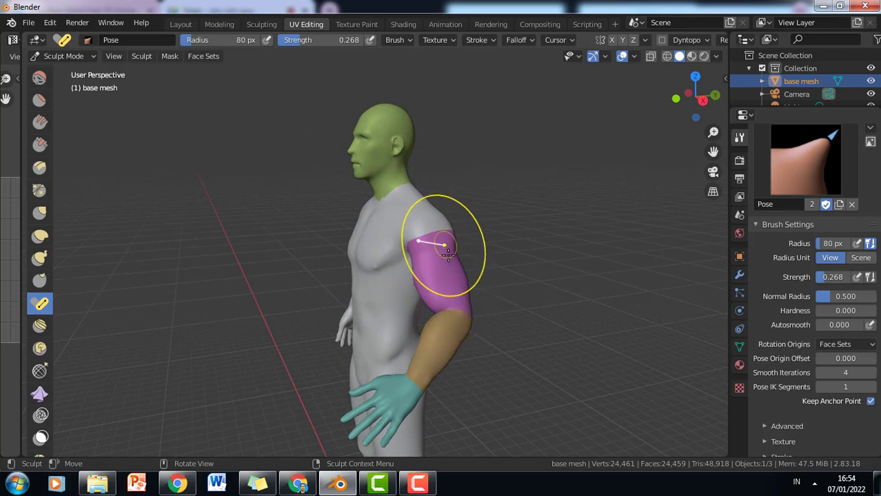
Enlarge the Pose brush radius to 197 px and swing the whole seamed arm backward from the shoulder.
{"action": "mouse_move", "coordinate": [448, 255]}
{"action": "left_mouse_down"}
{"action": "mouse_move", "coordinate": [429, 293]}
{"action": "mouse_move", "coordinate": [455, 253]}
{"action": "left_mouse_up"}
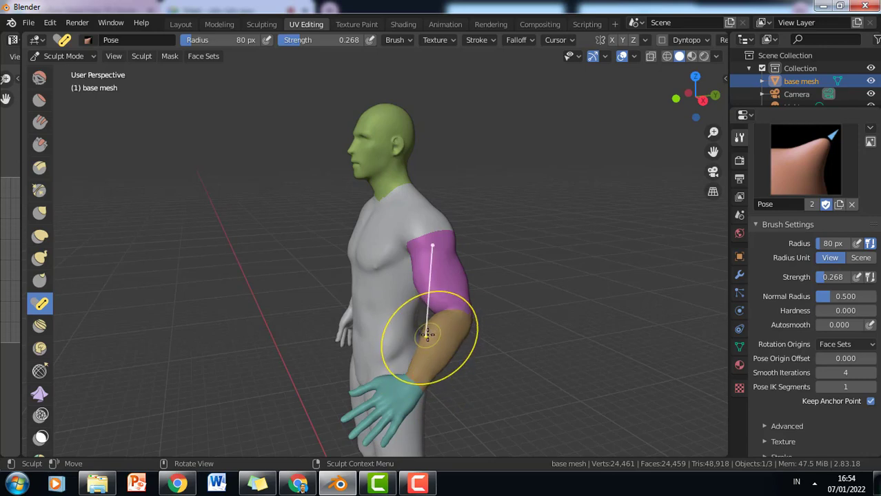
{"action": "key", "text": "f"}
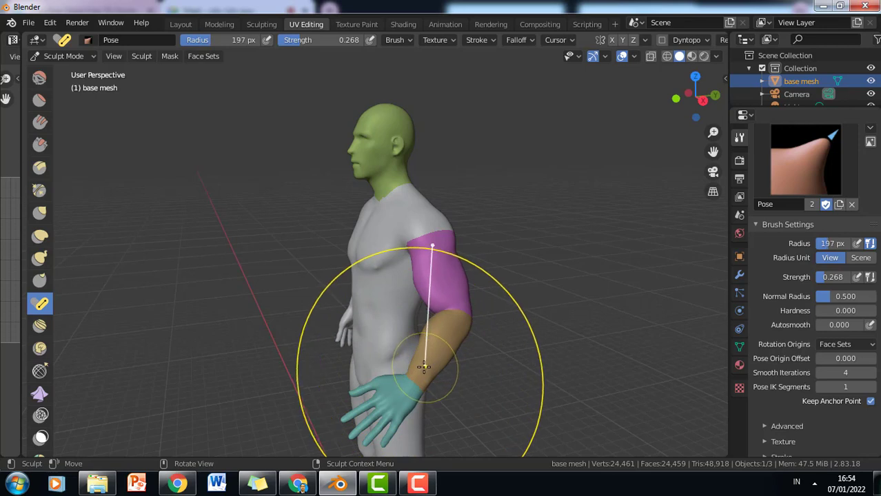
{"action": "left_click", "coordinate": [419, 369]}
{"action": "mouse_move", "coordinate": [420, 370]}
{"action": "left_mouse_down"}
{"action": "mouse_move", "coordinate": [474, 370]}
{"action": "mouse_move", "coordinate": [501, 359]}
{"action": "mouse_move", "coordinate": [472, 363]}
{"action": "mouse_move", "coordinate": [473, 381]}
{"action": "left_mouse_up"}
Reduce the Pose brush radius to 103 px and pose the forearm, ending with it raised forward to about horizontal at the elbow.
{"action": "key", "text": "bracketleft"}
{"action": "key", "text": "bracketleft"}
{"action": "key", "text": "bracketleft"}
{"action": "key", "text": "bracketleft"}
{"action": "key", "text": "bracketleft"}
{"action": "key", "text": "bracketleft"}
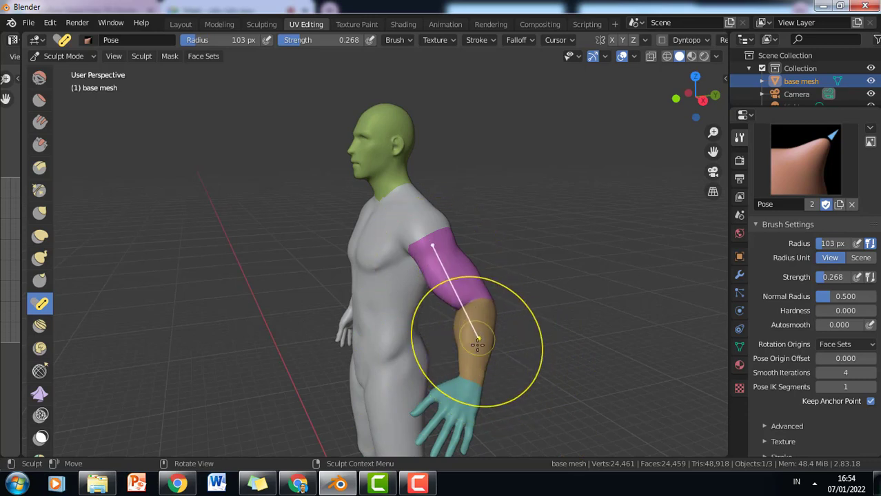
{"action": "mouse_move", "coordinate": [456, 387]}
{"action": "left_mouse_down"}
{"action": "mouse_move", "coordinate": [471, 373]}
{"action": "mouse_move", "coordinate": [533, 390]}
{"action": "mouse_move", "coordinate": [512, 392]}
{"action": "mouse_move", "coordinate": [520, 375]}
{"action": "left_mouse_up"}
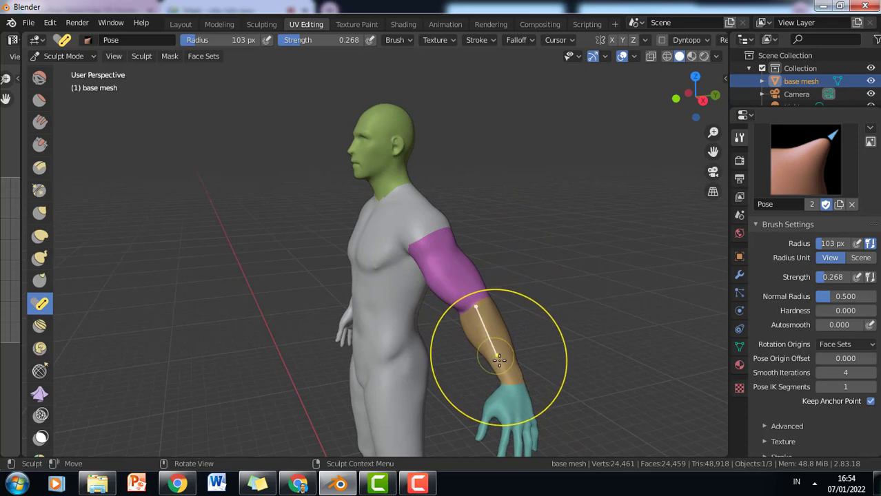
{"action": "mouse_move", "coordinate": [484, 342]}
{"action": "left_mouse_down"}
{"action": "mouse_move", "coordinate": [514, 334]}
{"action": "mouse_move", "coordinate": [419, 290]}
{"action": "mouse_move", "coordinate": [432, 313]}
{"action": "left_mouse_up"}
{"action": "mouse_move", "coordinate": [428, 362]}
{"action": "left_mouse_down"}
{"action": "mouse_move", "coordinate": [414, 286]}
{"action": "mouse_move", "coordinate": [371, 286]}
{"action": "left_mouse_up"}
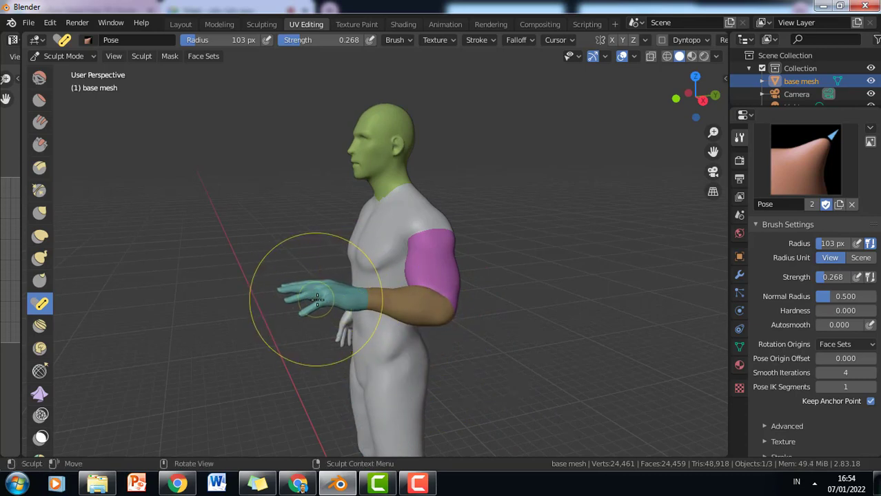
Reduce the Pose brush radius to 58 px and adjust the hand's bend at the wrist from the side and front.
{"action": "key", "text": "bracketleft"}
{"action": "key", "text": "bracketleft"}
{"action": "key", "text": "bracketleft"}
{"action": "key", "text": "bracketleft"}
{"action": "key", "text": "bracketleft"}
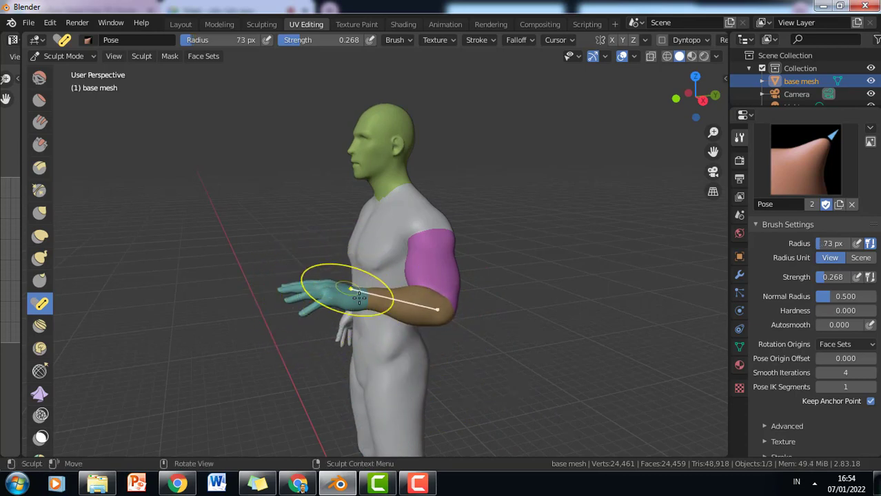
{"action": "left_click_drag", "start_coordinate": [295, 299], "coordinate": [302, 308]}
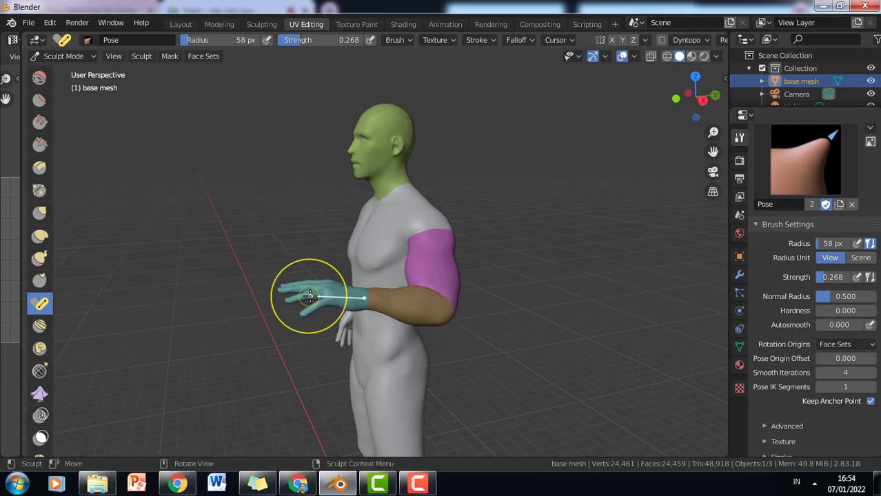
{"action": "mouse_move", "coordinate": [309, 291]}
{"action": "middle_mouse_down"}
{"action": "mouse_move", "coordinate": [368, 316]}
{"action": "mouse_move", "coordinate": [445, 324]}
{"action": "middle_mouse_up"}
{"action": "mouse_move", "coordinate": [483, 326]}
{"action": "left_mouse_down"}
{"action": "mouse_move", "coordinate": [476, 338]}
{"action": "mouse_move", "coordinate": [493, 331]}
{"action": "mouse_move", "coordinate": [528, 341]}
{"action": "left_mouse_up"}
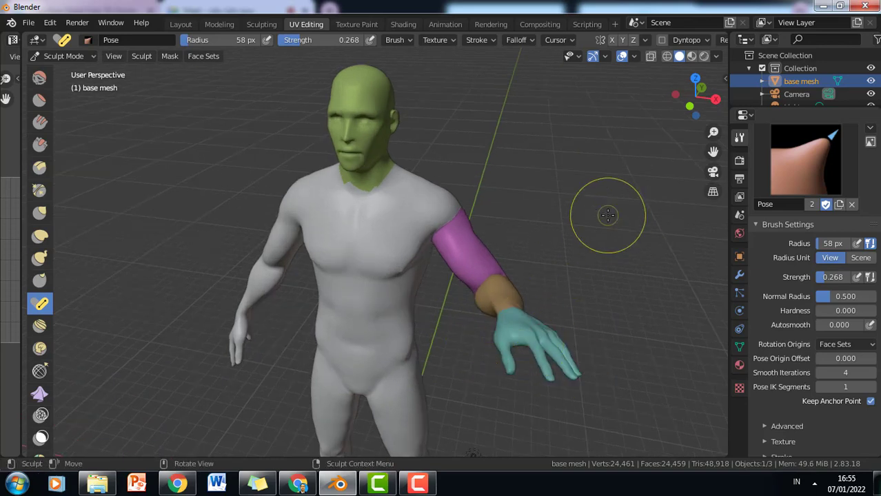
Tilt the head slightly about the neck with the Pose brush.
{"action": "middle_click_drag", "start_coordinate": [600, 206], "coordinate": [494, 212]}
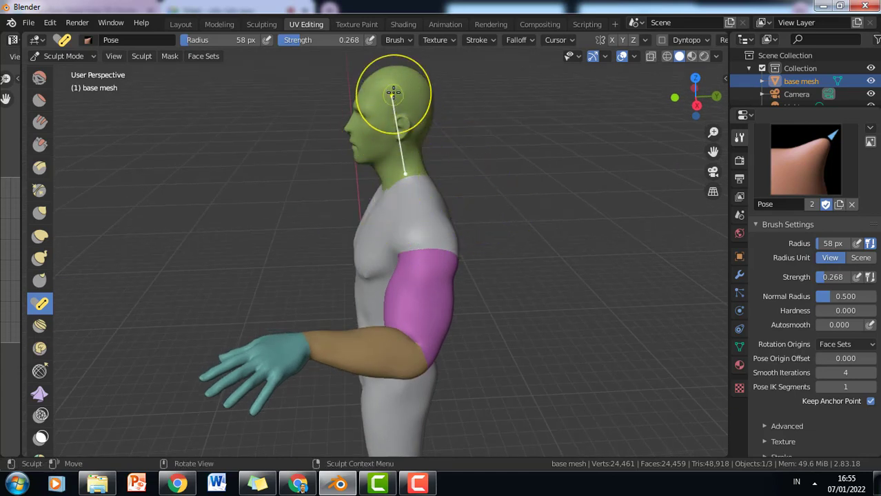
{"action": "mouse_move", "coordinate": [392, 81]}
{"action": "left_mouse_down"}
{"action": "mouse_move", "coordinate": [402, 102]}
{"action": "mouse_move", "coordinate": [369, 82]}
{"action": "mouse_move", "coordinate": [399, 93]}
{"action": "left_mouse_up"}
{"action": "middle_click_drag", "start_coordinate": [496, 149], "coordinate": [567, 243]}
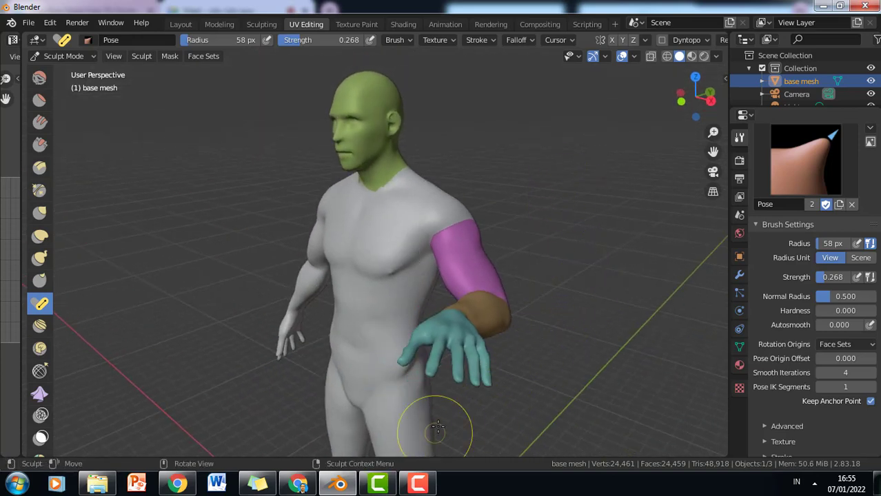
Rotate the hand of the bent arm sideways toward the torso about the wrist with the Pose brush.
{"action": "scroll", "coordinate": [433, 422], "scroll_direction": "up", "scroll_amount": 4}
{"action": "left_click_drag", "start_coordinate": [507, 351], "coordinate": [498, 300]}
{"action": "middle_click_drag", "start_coordinate": [498, 300], "coordinate": [493, 317]}
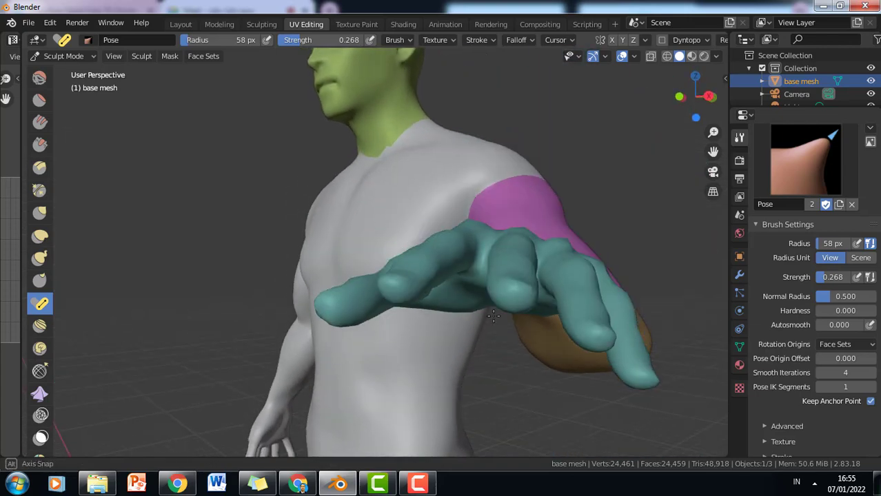
{"action": "scroll", "coordinate": [495, 324], "scroll_direction": "down", "scroll_amount": 3}
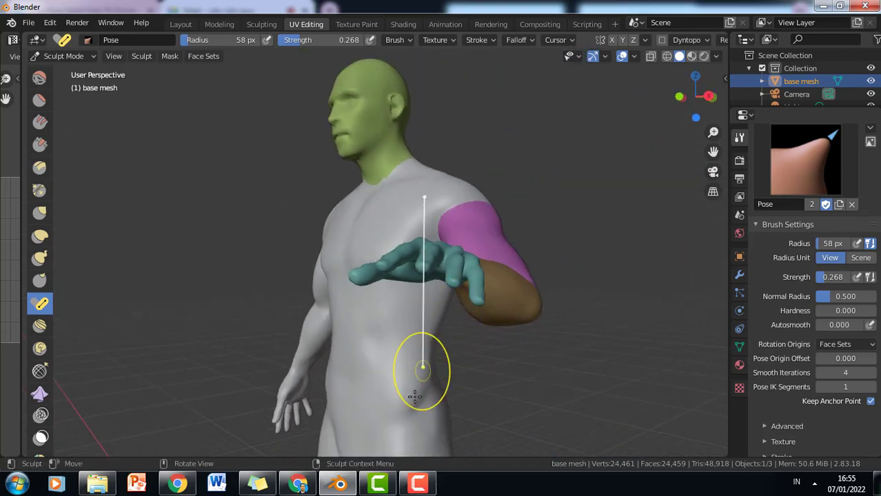
{"action": "middle_click_drag", "start_coordinate": [581, 178], "coordinate": [592, 241]}
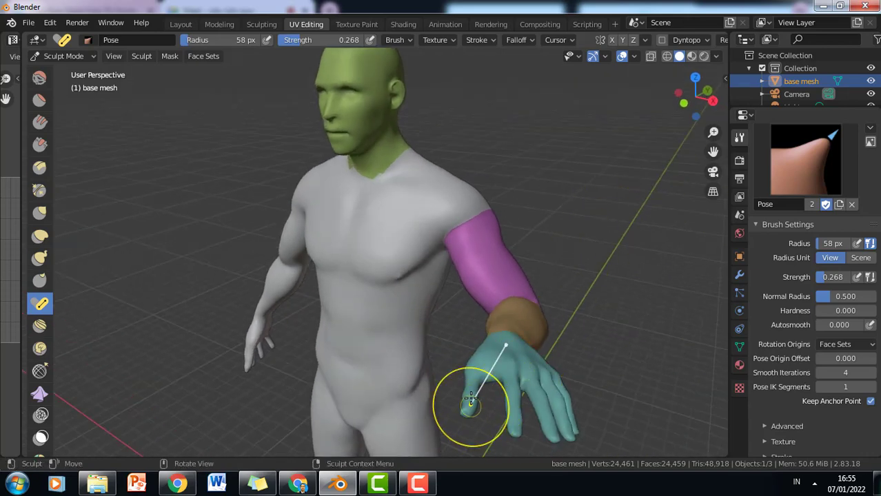
{"action": "left_click_drag", "start_coordinate": [466, 352], "coordinate": [411, 394]}
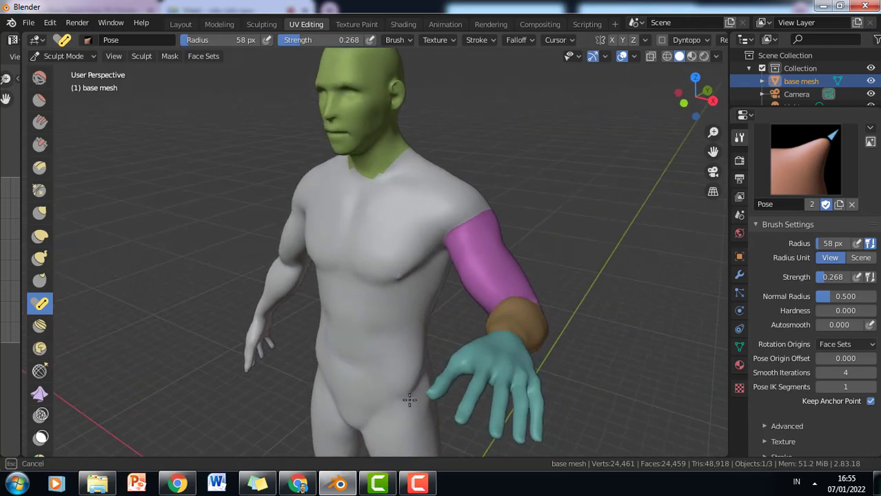
Set the Pose brush's rotation origins to Topology and pose the index finger of the raised hand.
{"action": "left_click", "coordinate": [849, 345]}
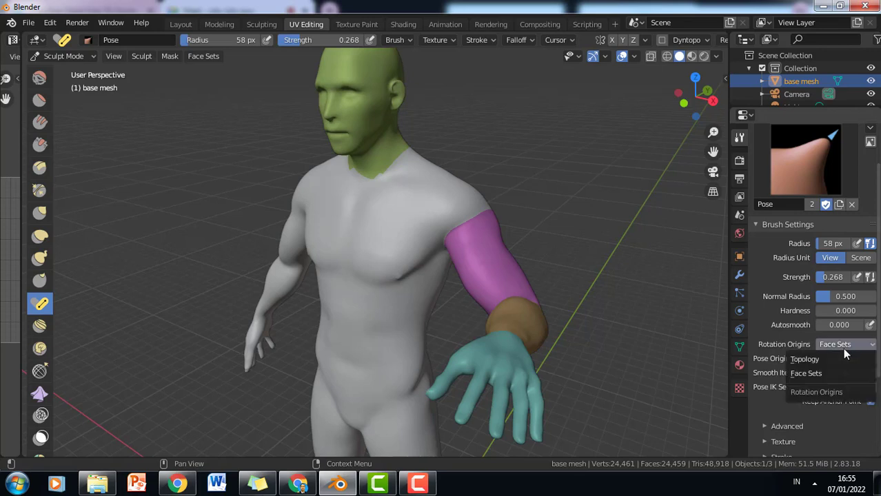
{"action": "left_click", "coordinate": [827, 359]}
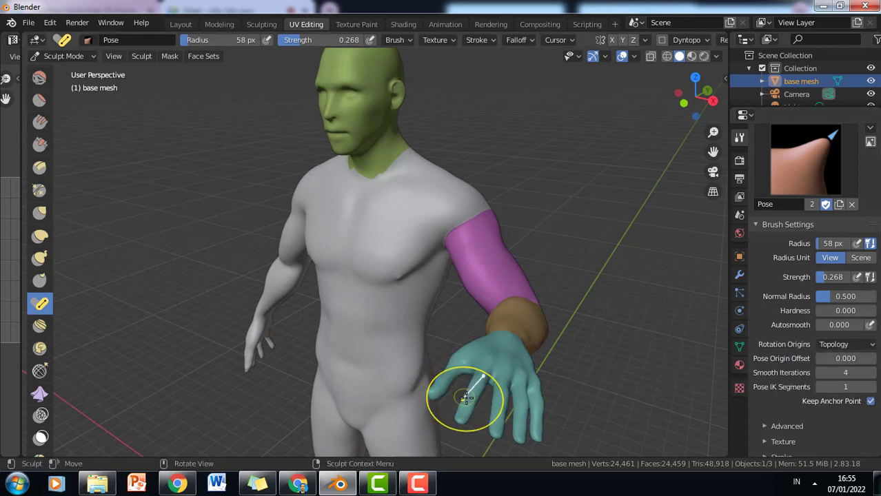
{"action": "left_click_drag", "start_coordinate": [465, 403], "coordinate": [459, 406]}
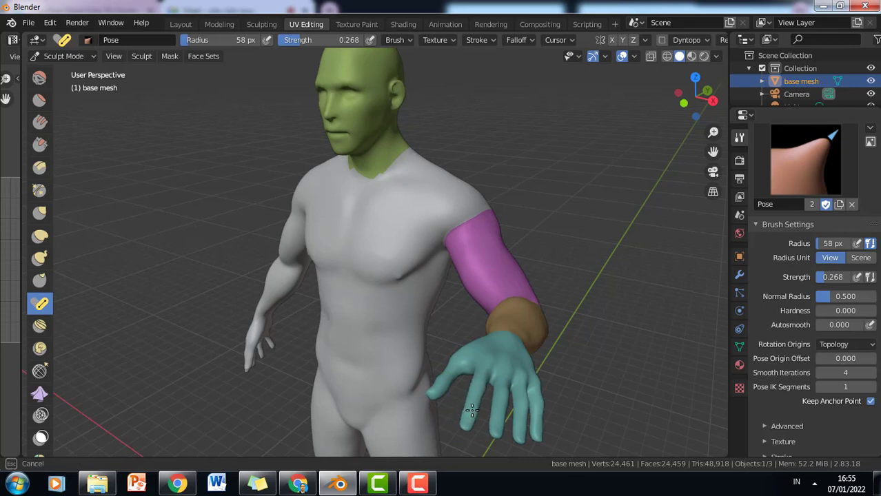
{"action": "left_click_drag", "start_coordinate": [464, 403], "coordinate": [460, 407]}
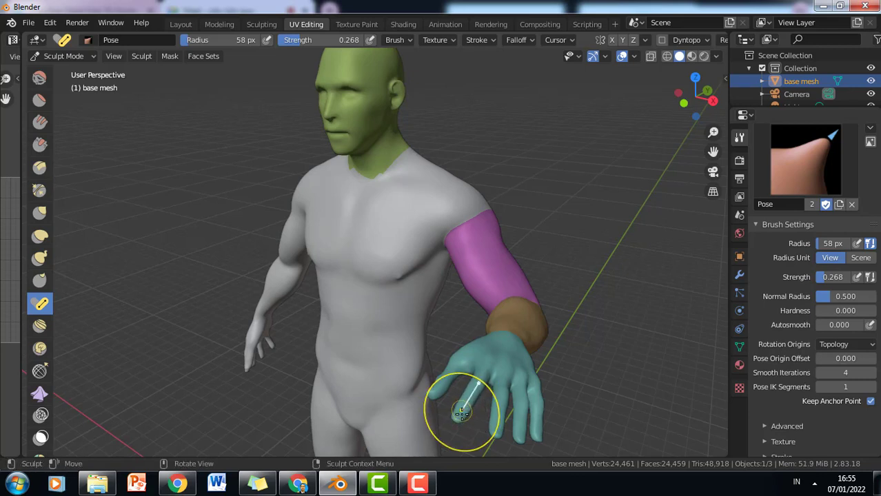
Reduce the Pose brush radius to 46 px and adjust the tip of the index finger.
{"action": "key", "text": "bracketleft"}
{"action": "key", "text": "bracketleft"}
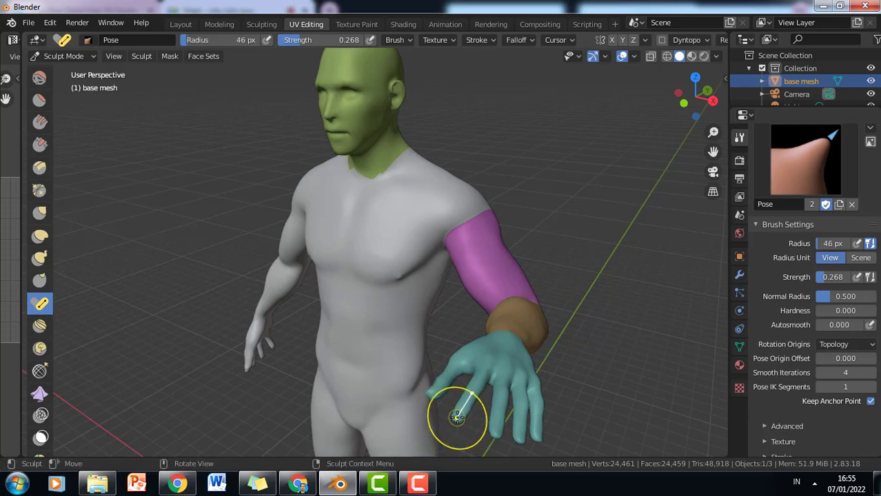
{"action": "mouse_move", "coordinate": [456, 416]}
{"action": "left_mouse_down"}
{"action": "mouse_move", "coordinate": [445, 413]}
{"action": "mouse_move", "coordinate": [457, 415]}
{"action": "left_mouse_up"}
Pose the thumb of the raised hand with a 36 px Pose brush and bend the fingertips down with a 25 px radius.
{"action": "middle_click_drag", "start_coordinate": [456, 415], "coordinate": [495, 374]}
{"action": "left_click_drag", "start_coordinate": [548, 319], "coordinate": [542, 341]}
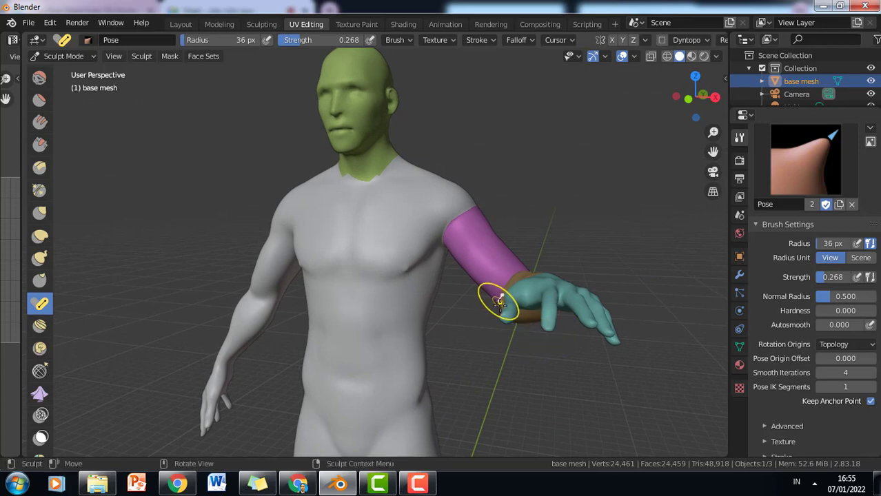
{"action": "left_click_drag", "start_coordinate": [504, 318], "coordinate": [522, 329]}
{"action": "middle_click_drag", "start_coordinate": [587, 360], "coordinate": [676, 329]}
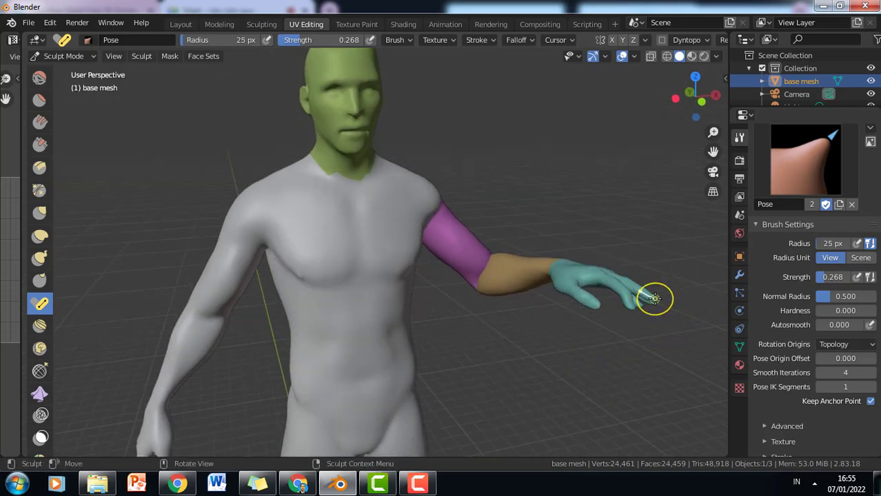
{"action": "left_click_drag", "start_coordinate": [653, 298], "coordinate": [649, 338]}
{"action": "middle_click_drag", "start_coordinate": [649, 339], "coordinate": [522, 456]}
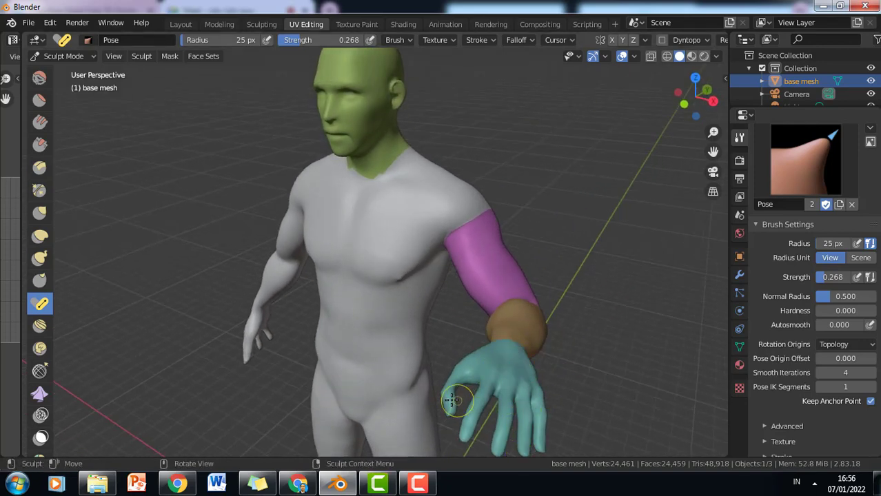